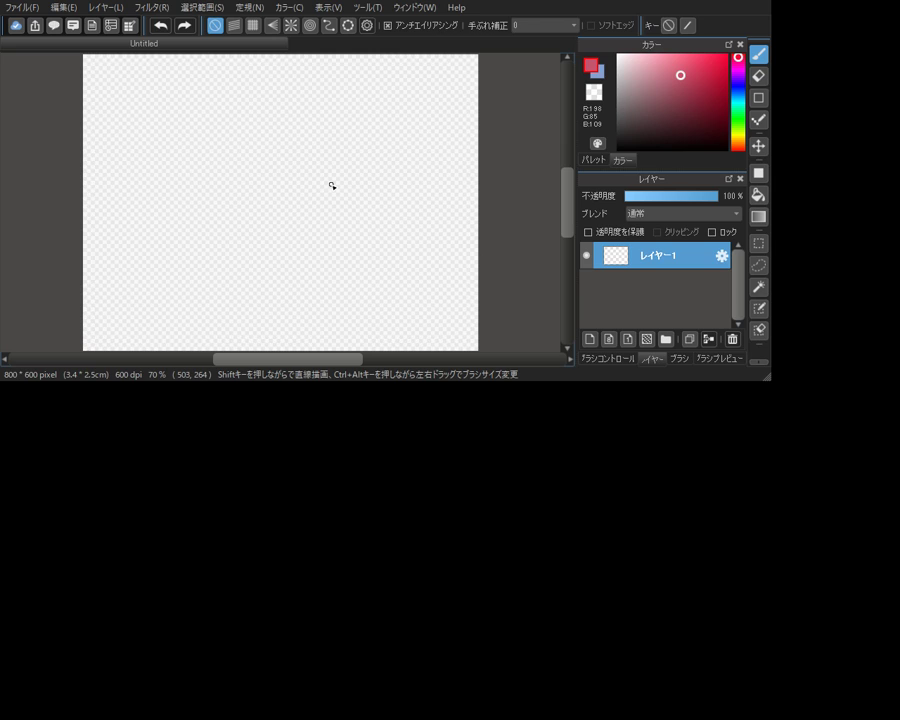
Try a freehand zigzag stroke on the blank canvas with the ペン brush, and undo it
scroll(333, 187, up, 1)
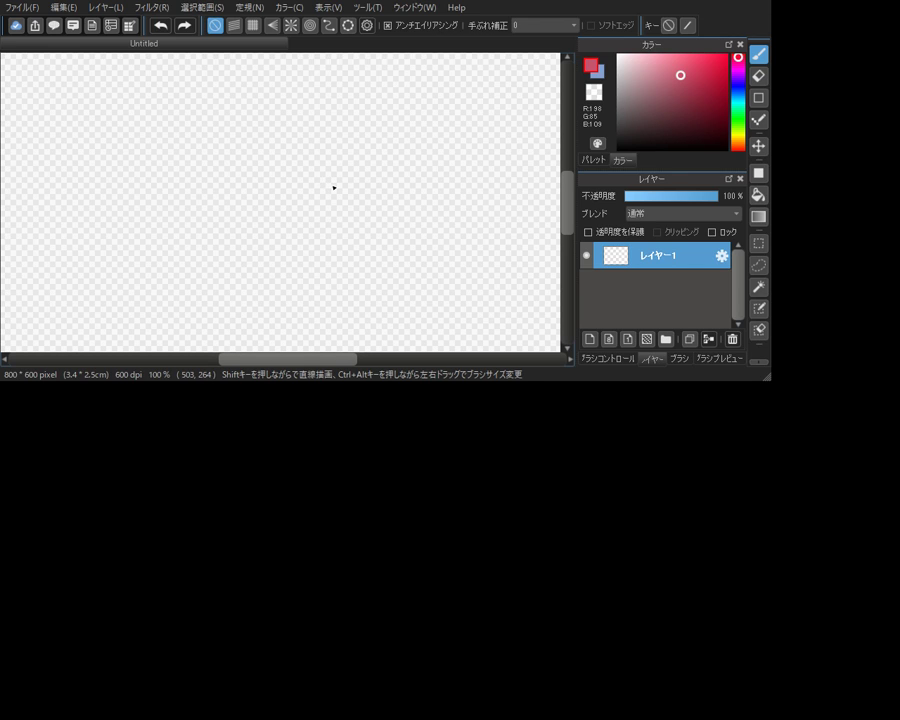
scroll(333, 187, down, 1)
scroll(333, 187, down, 1)
scroll(333, 187, up, 1)
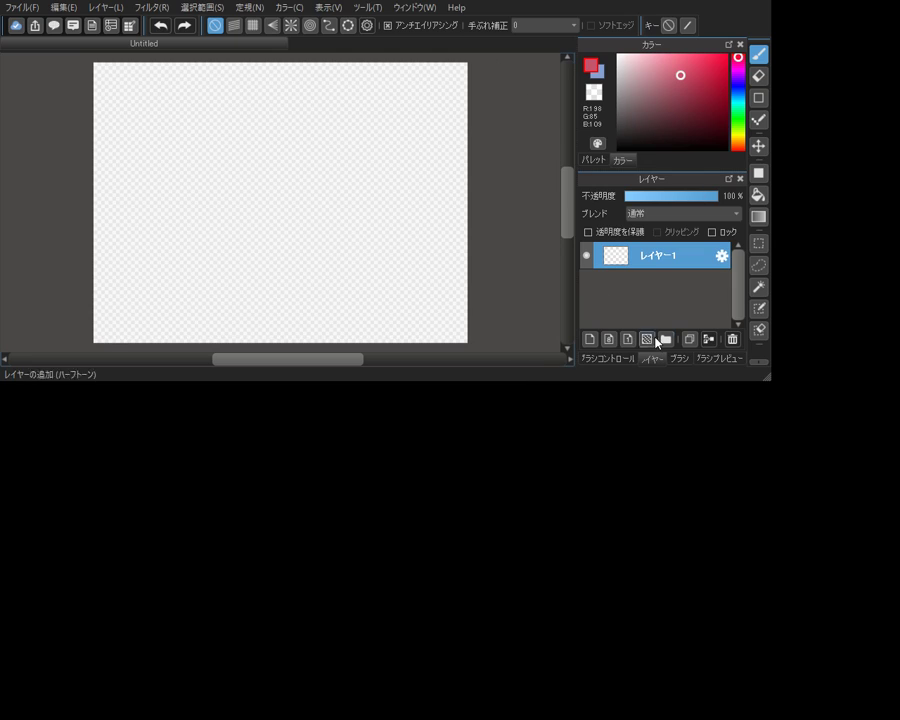
click(675, 360)
mouse_move(326, 200)
mouse_down()
mouse_move(390, 224)
mouse_move(426, 300)
mouse_up()
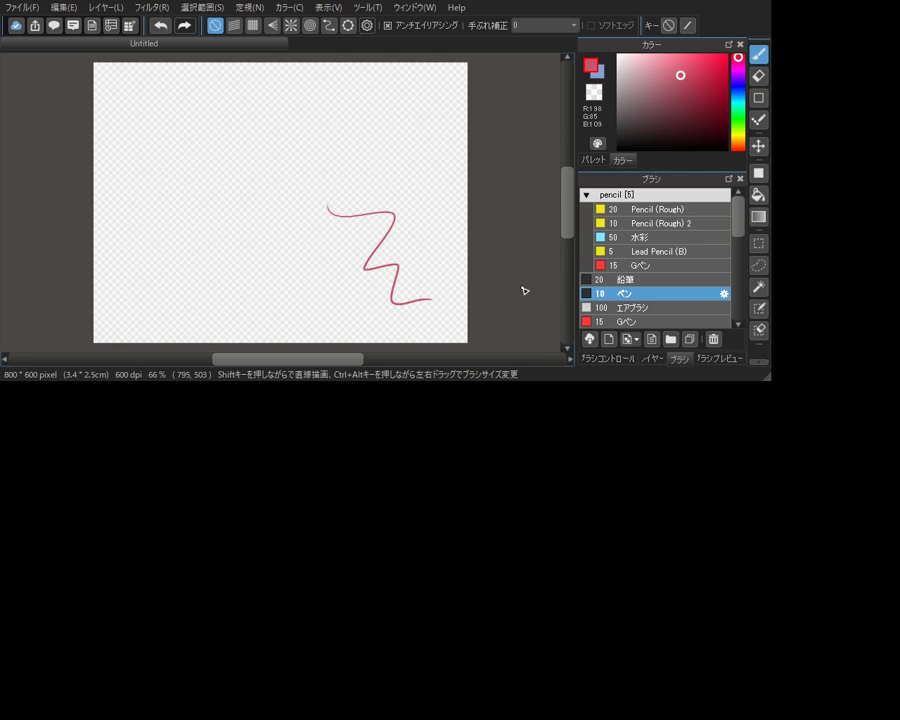
key(ctrl+z)
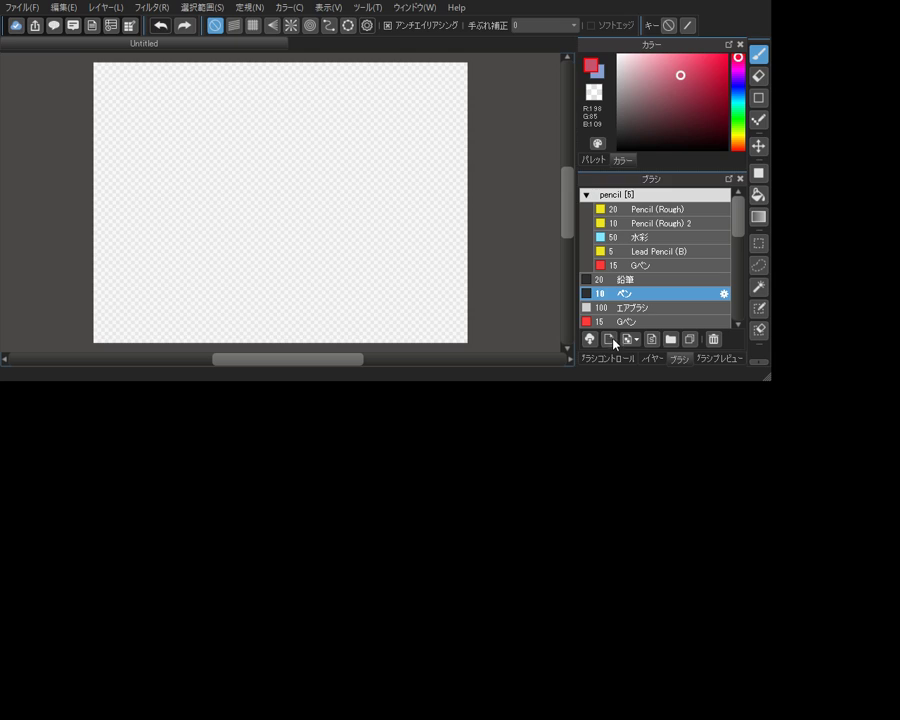
Add a new layer above レイヤー1 and make レイヤー1 the active layer again
click(652, 359)
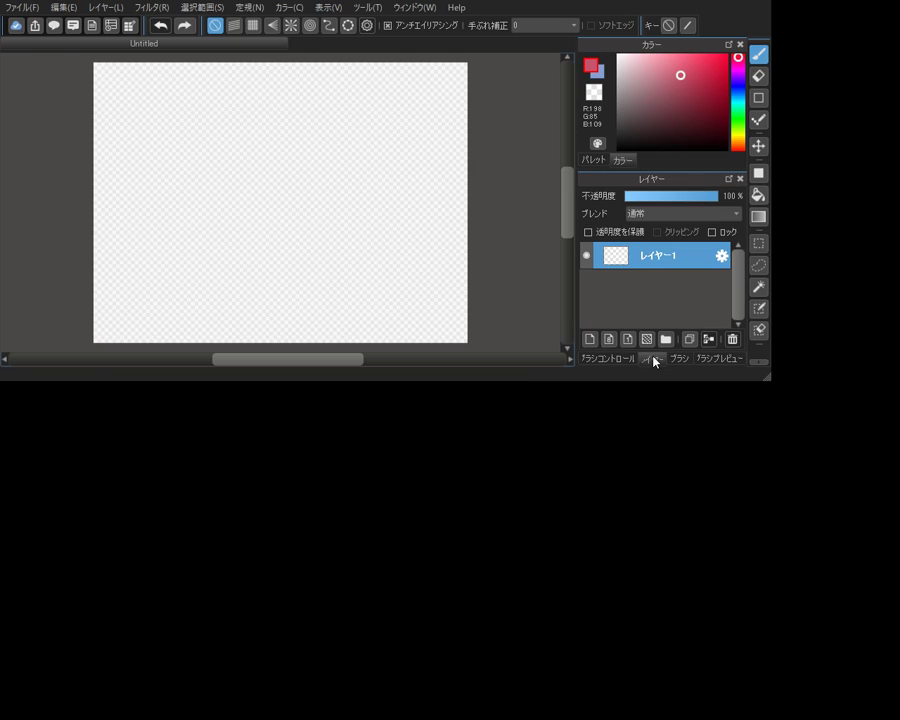
click(590, 339)
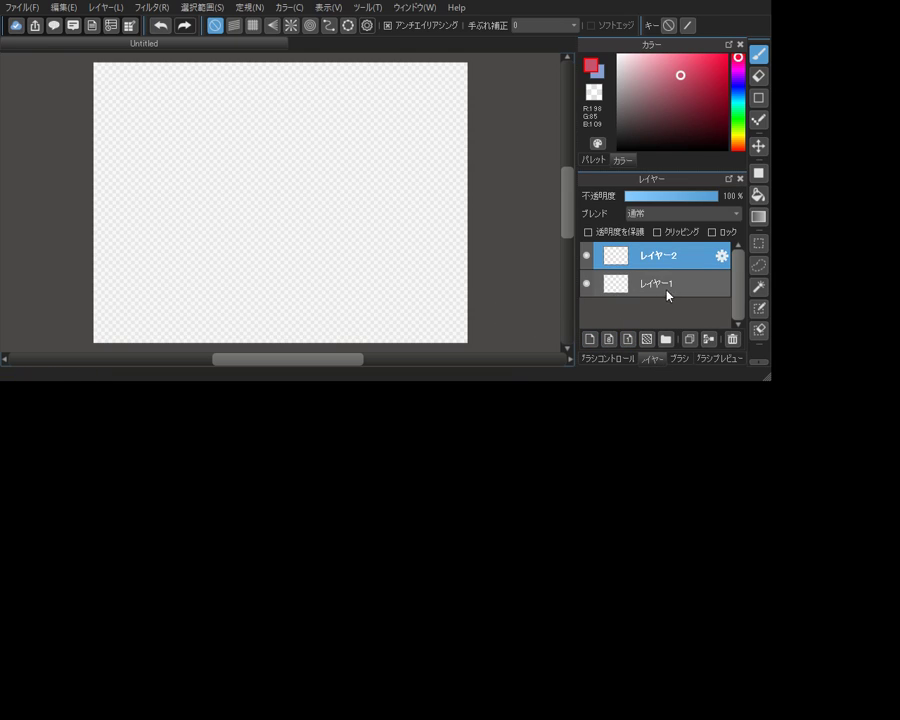
click(665, 290)
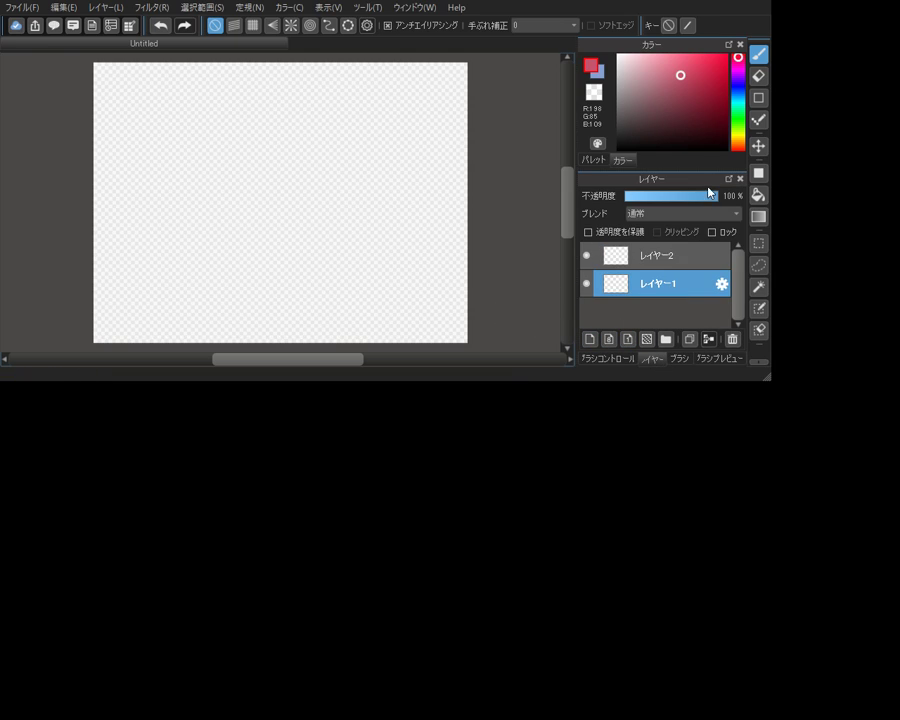
Fill all of レイヤー1 with a very pale pinkish beige using the Bucket tool
click(759, 195)
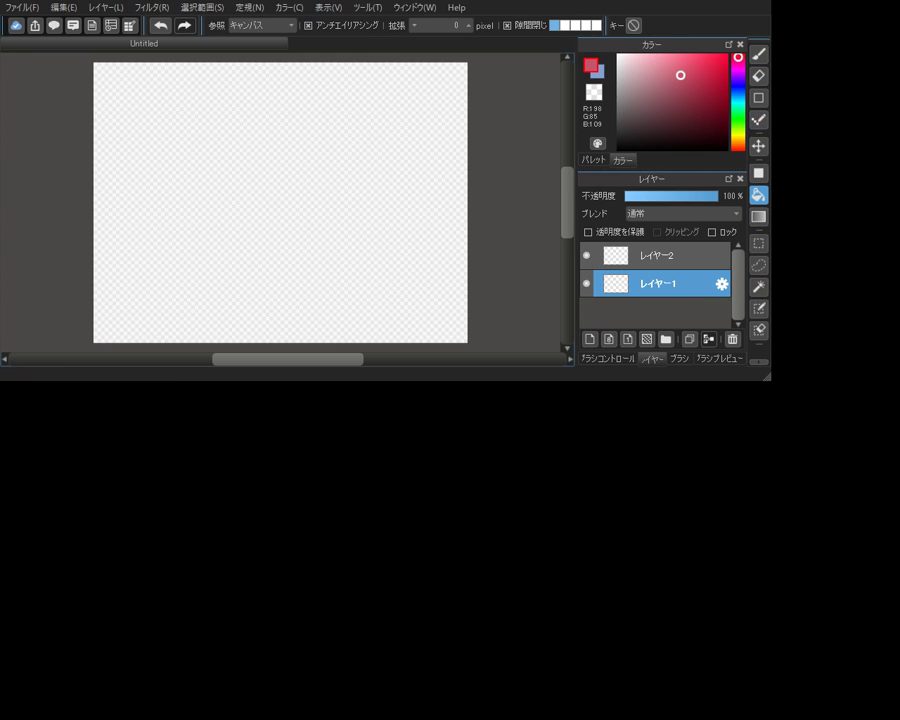
click(327, 151)
key(ctrl+z)
click(623, 60)
drag(738, 142, 738, 156)
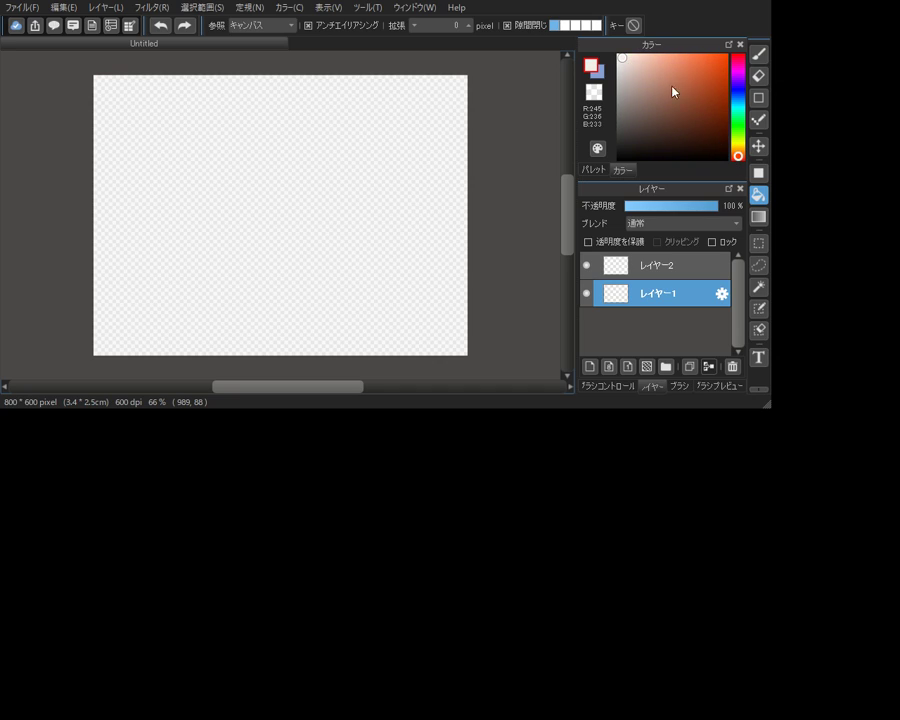
click(624, 63)
click(378, 178)
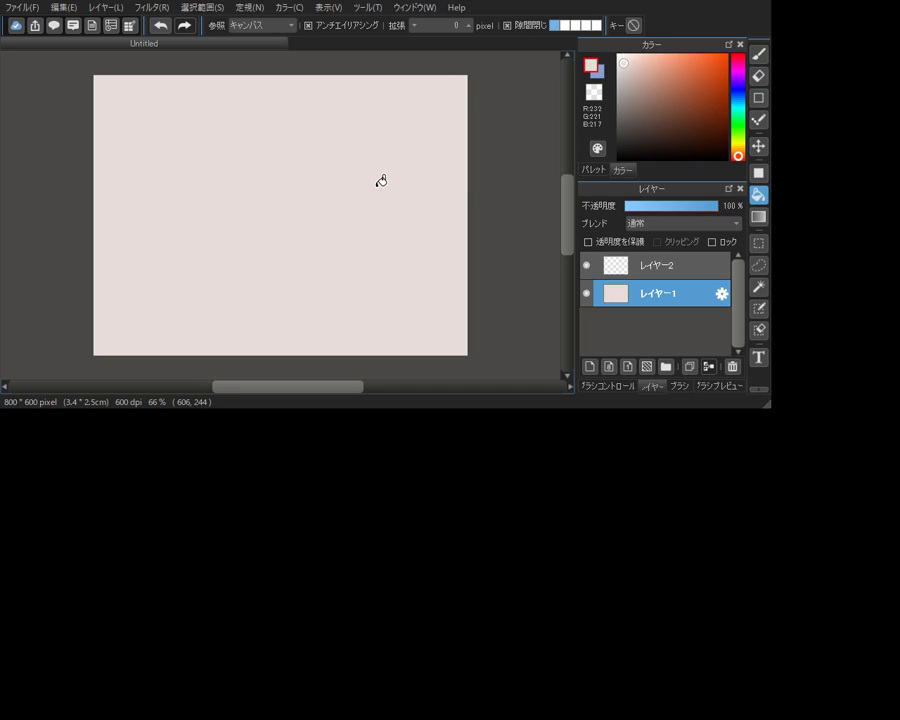
click(623, 59)
click(372, 140)
Make レイヤー2 active with the Brush tool, and try a dark grey-brown test stroke before undoing it
key(b)
click(632, 114)
click(640, 268)
mouse_move(331, 177)
mouse_down()
mouse_move(340, 195)
mouse_move(412, 251)
mouse_up()
key(ctrl+z)
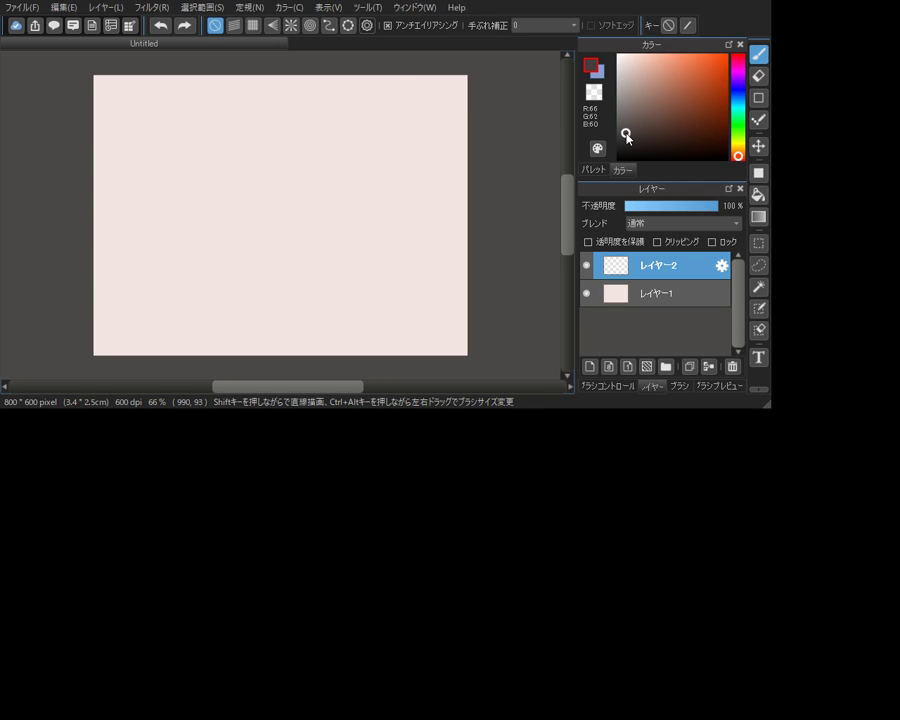
Try pen strokes in the dark colours RGB 63, 59, 57 and RGB 64, 54, 51, undoing each one
click(626, 134)
mouse_move(346, 162)
mouse_down()
mouse_move(402, 191)
mouse_move(443, 235)
mouse_up()
key(ctrl+z)
drag(363, 168, 427, 215)
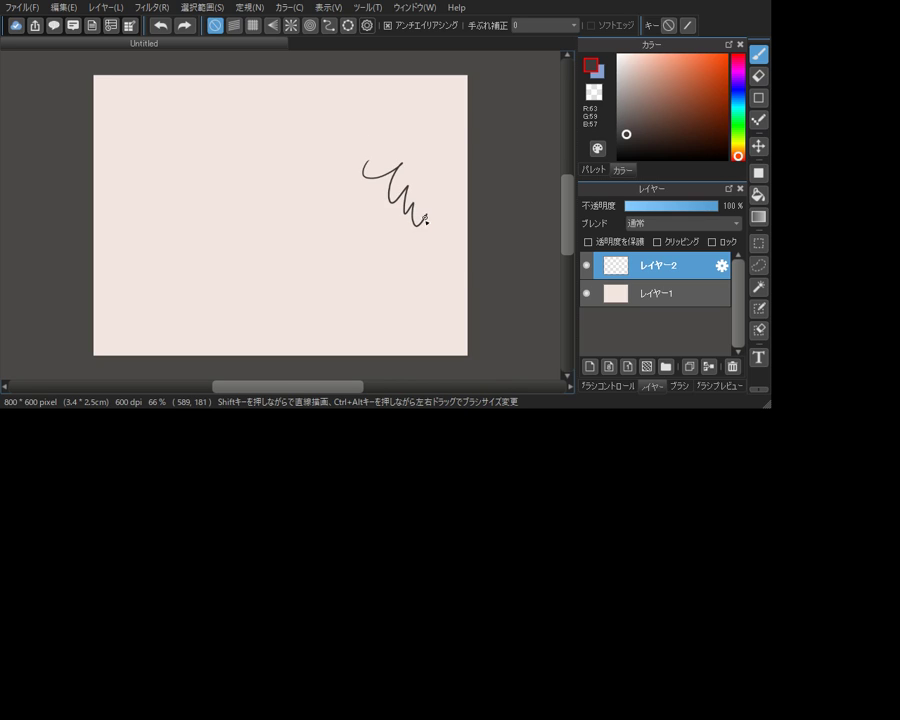
key(ctrl+z)
click(638, 133)
mouse_move(339, 172)
mouse_down()
mouse_move(393, 170)
mouse_move(434, 251)
mouse_up()
key(ctrl+z)
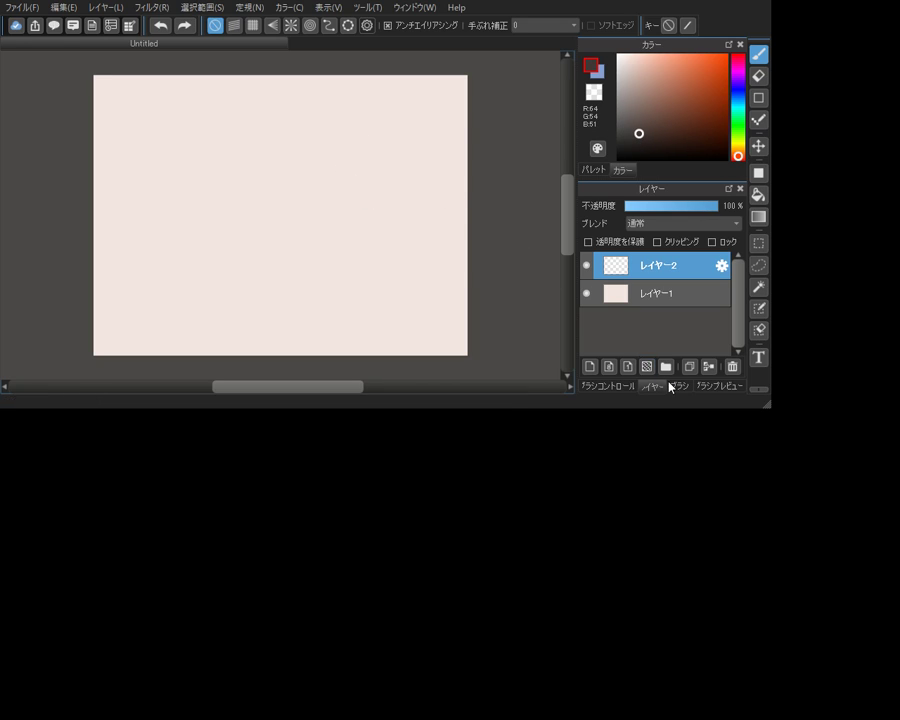
Choose the Pencil (Rough) 2 brush, try a stroke on the canvas, and undo it
click(624, 387)
click(679, 387)
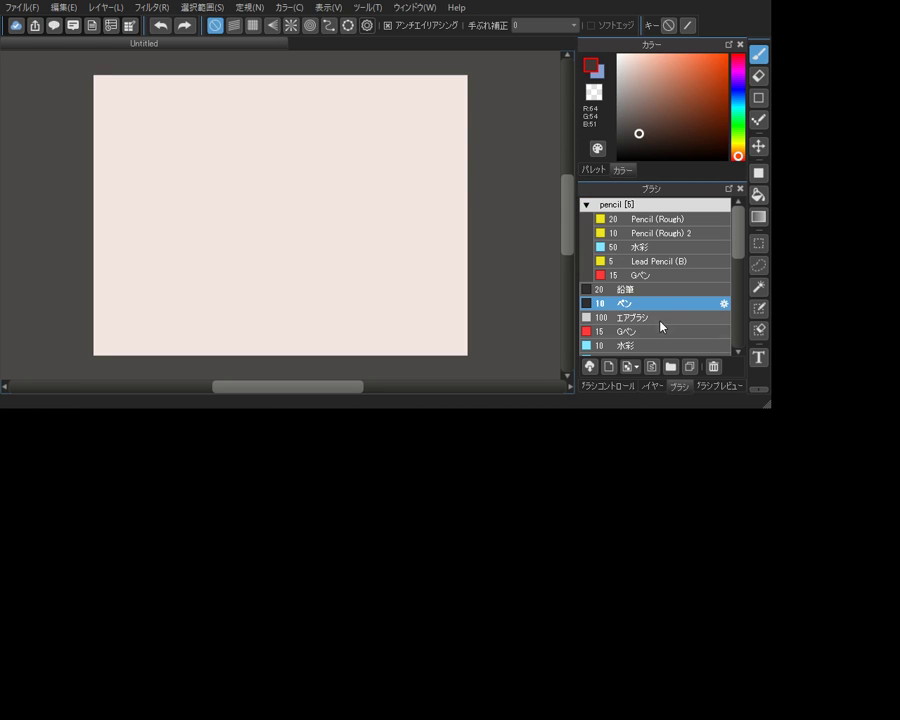
click(652, 289)
mouse_move(740, 227)
mouse_down()
mouse_move(738, 335)
mouse_move(737, 224)
mouse_up()
click(659, 233)
mouse_move(333, 174)
mouse_down()
mouse_move(331, 216)
mouse_move(417, 275)
mouse_up()
key(ctrl+z)
Try the Pencil (Rough) brush with a wavy stroke in RGB 41, 36, 35, and undo it
click(655, 219)
click(632, 144)
mouse_move(343, 181)
mouse_down()
mouse_move(340, 206)
mouse_move(420, 245)
mouse_move(434, 269)
mouse_up()
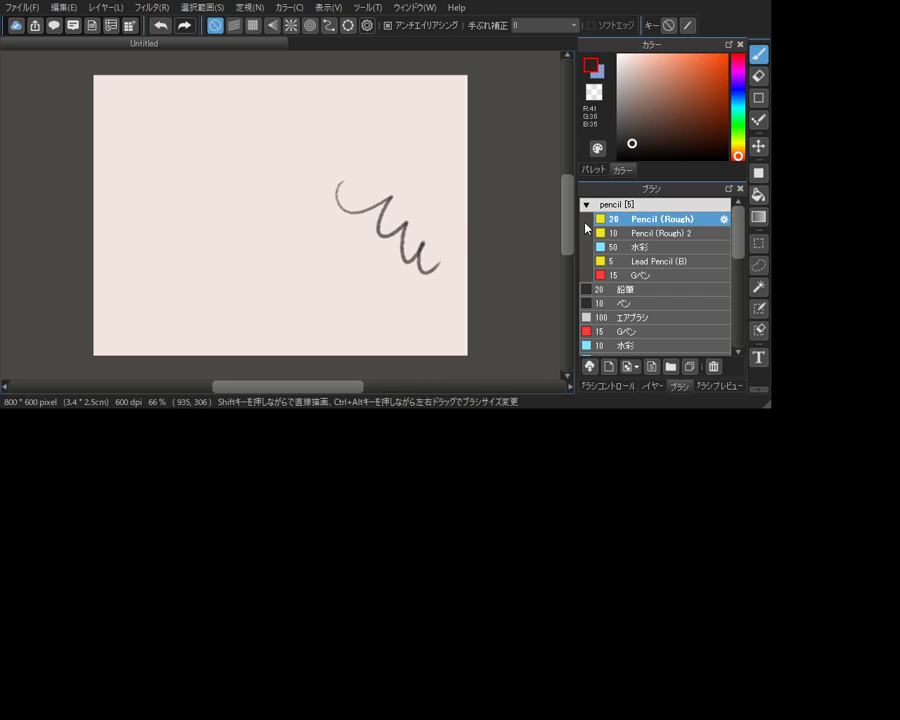
key(ctrl+z)
Scribble looping test strokes with the Lead Pencil (B) brush, and clear them from the layer
click(673, 261)
drag(357, 196, 366, 227)
mouse_move(420, 274)
mouse_down()
mouse_move(355, 243)
mouse_move(411, 279)
mouse_move(403, 320)
mouse_move(378, 325)
mouse_move(363, 304)
mouse_move(398, 276)
mouse_up()
mouse_move(379, 194)
mouse_down()
mouse_move(346, 195)
mouse_move(366, 240)
mouse_move(397, 206)
mouse_up()
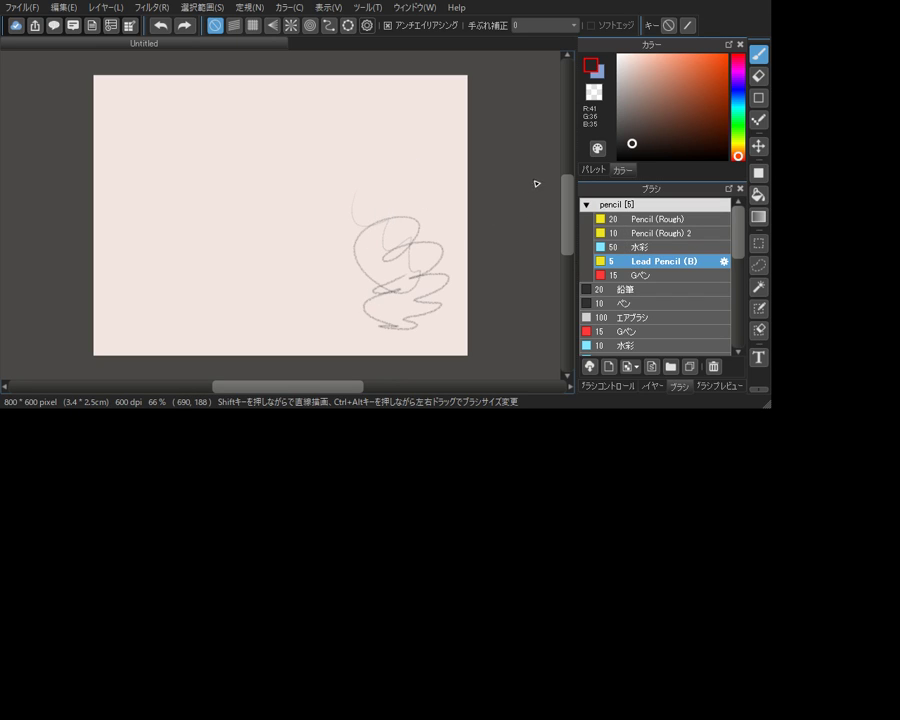
key(Delete)
Try two test strokes with Pencil (Rough) 2, undoing each one
click(650, 233)
mouse_move(399, 154)
mouse_down()
mouse_move(424, 176)
mouse_move(413, 217)
mouse_move(446, 217)
mouse_up()
key(ctrl+z)
mouse_move(330, 185)
mouse_down()
mouse_move(321, 225)
mouse_move(336, 253)
mouse_up()
key(ctrl+z)
Set the drawing colour to the dark brown RGB 34, 13, 5, trying and undoing a stroke along the way
drag(658, 145, 712, 147)
mouse_move(316, 177)
mouse_down()
mouse_move(368, 180)
mouse_move(412, 247)
mouse_up()
key(ctrl+z)
click(707, 146)
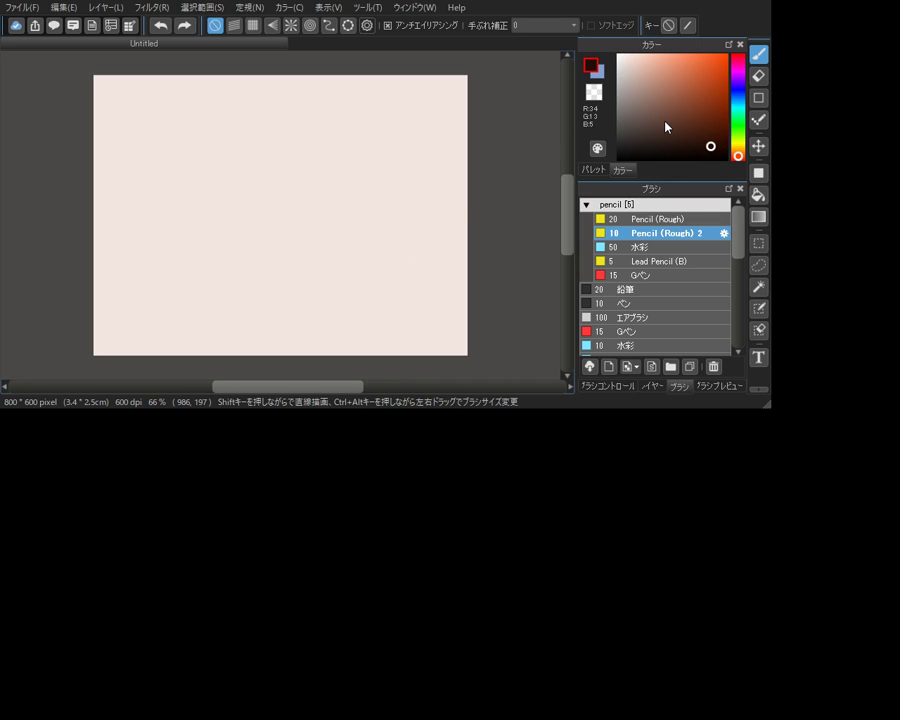
Try Pencil (Rough) 2 strokes in dark brown at 100% zoom, check the brush settings, and undo the strokes
key(ctrl+plus)
mouse_move(337, 181)
mouse_down()
mouse_move(353, 238)
mouse_move(416, 213)
mouse_up()
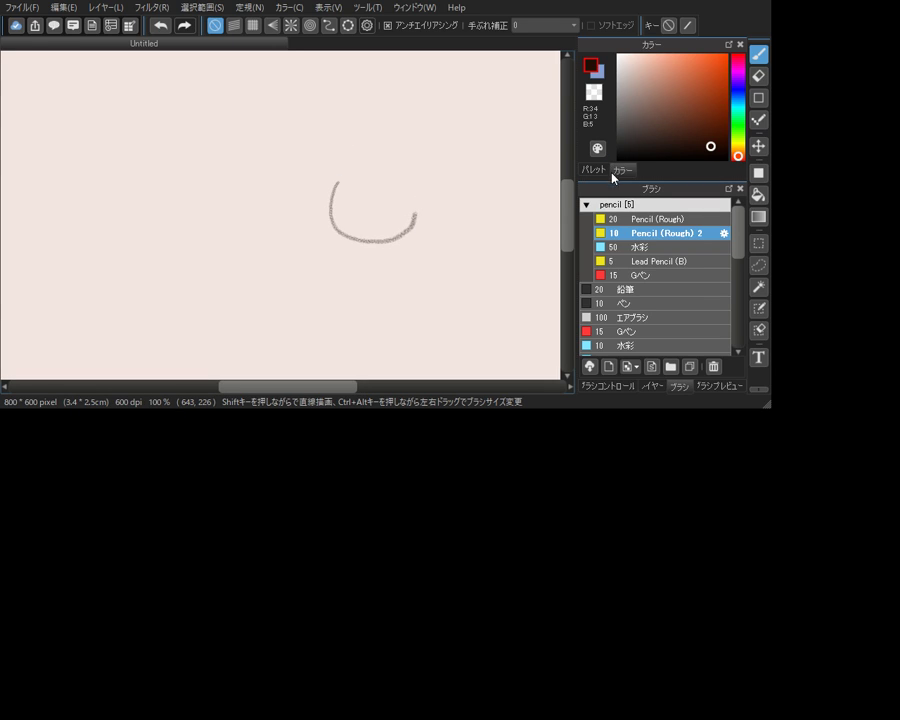
key(ctrl+z)
click(607, 386)
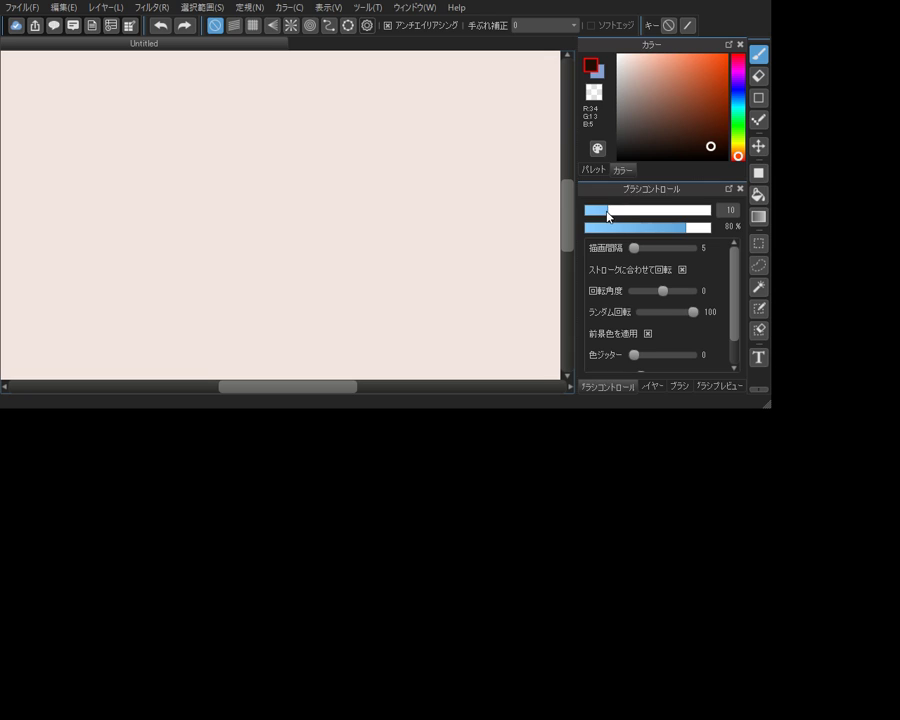
mouse_move(418, 181)
mouse_down()
mouse_move(470, 247)
mouse_move(481, 238)
mouse_move(449, 211)
mouse_move(480, 254)
mouse_up()
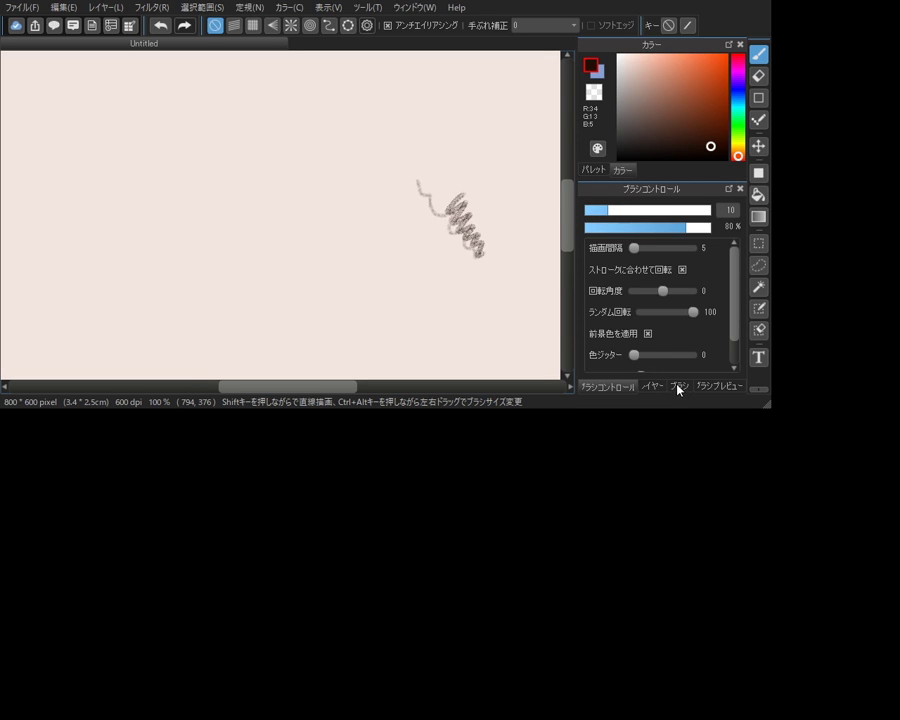
click(677, 388)
key(ctrl+z)
Try several dark brown zigzag strokes with Pencil (Rough), and undo them all
click(660, 219)
key(ctrl+z)
mouse_move(388, 165)
mouse_down()
mouse_move(448, 180)
mouse_move(475, 230)
mouse_move(505, 302)
mouse_up()
drag(412, 245, 467, 323)
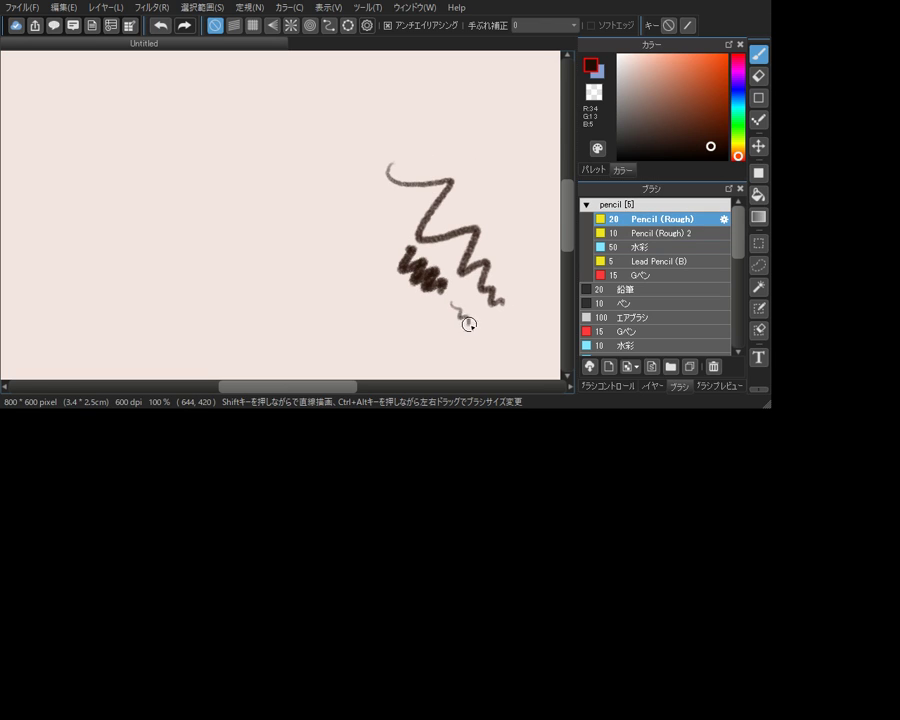
key(ctrl+z)
key(ctrl+z)
key(ctrl+z)
Try light and heavy zigzags and short curves with Lead Pencil (B), undoing each stroke
click(659, 261)
mouse_move(412, 162)
mouse_down()
mouse_move(388, 186)
mouse_move(504, 287)
mouse_up()
key(ctrl+z)
mouse_move(432, 251)
mouse_down()
mouse_move(488, 316)
mouse_move(474, 259)
mouse_move(401, 236)
mouse_move(413, 182)
mouse_up()
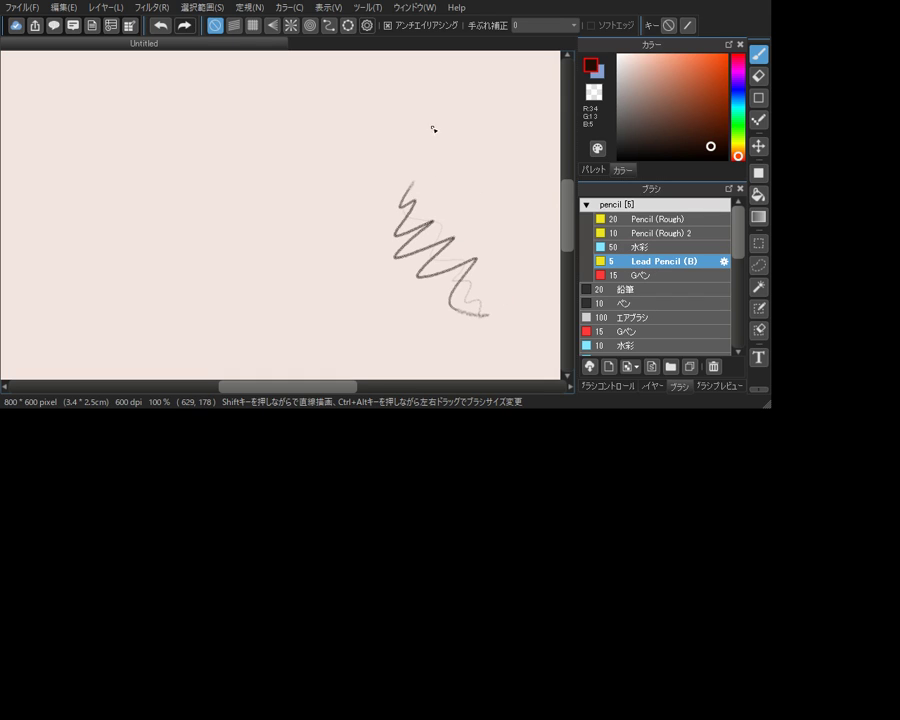
key(ctrl+z)
mouse_move(358, 160)
mouse_down()
mouse_move(372, 203)
mouse_move(404, 188)
mouse_up()
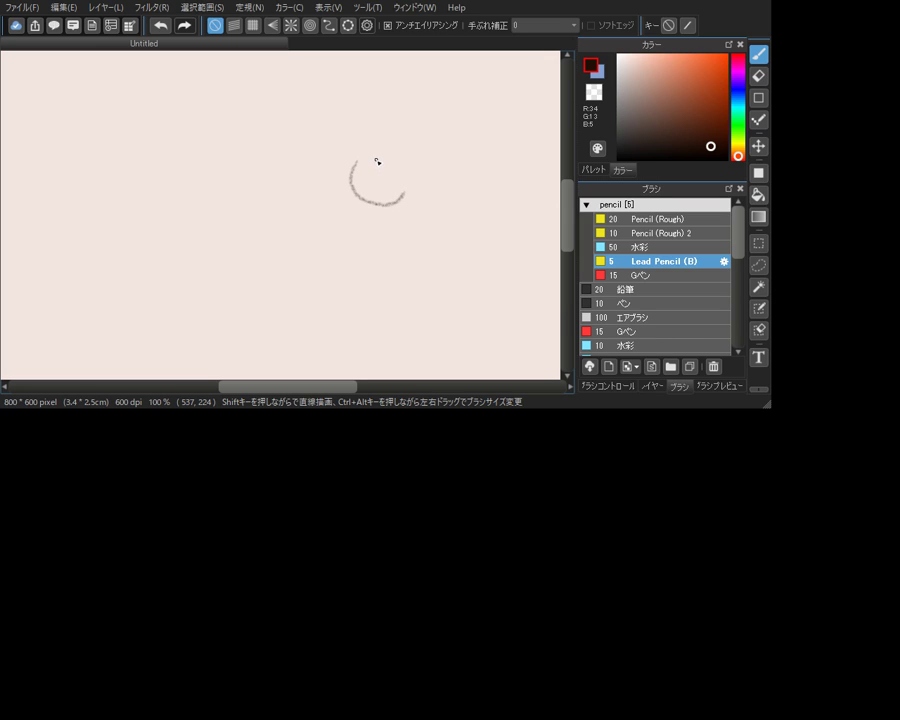
key(ctrl+z)
mouse_move(395, 152)
mouse_down()
mouse_move(400, 189)
mouse_move(425, 156)
mouse_move(390, 157)
mouse_move(401, 185)
mouse_move(427, 151)
mouse_move(390, 165)
mouse_move(427, 181)
mouse_move(406, 148)
mouse_move(408, 184)
mouse_move(414, 175)
mouse_move(396, 163)
mouse_move(404, 205)
mouse_up()
key(ctrl+z)
key(ctrl+z)
Sketch a small cat's head with ears, eyes, nose and mouth using Lead Pencil (B), and erase it
mouse_move(375, 155)
mouse_down()
mouse_move(412, 195)
mouse_move(422, 165)
mouse_move(412, 153)
mouse_up()
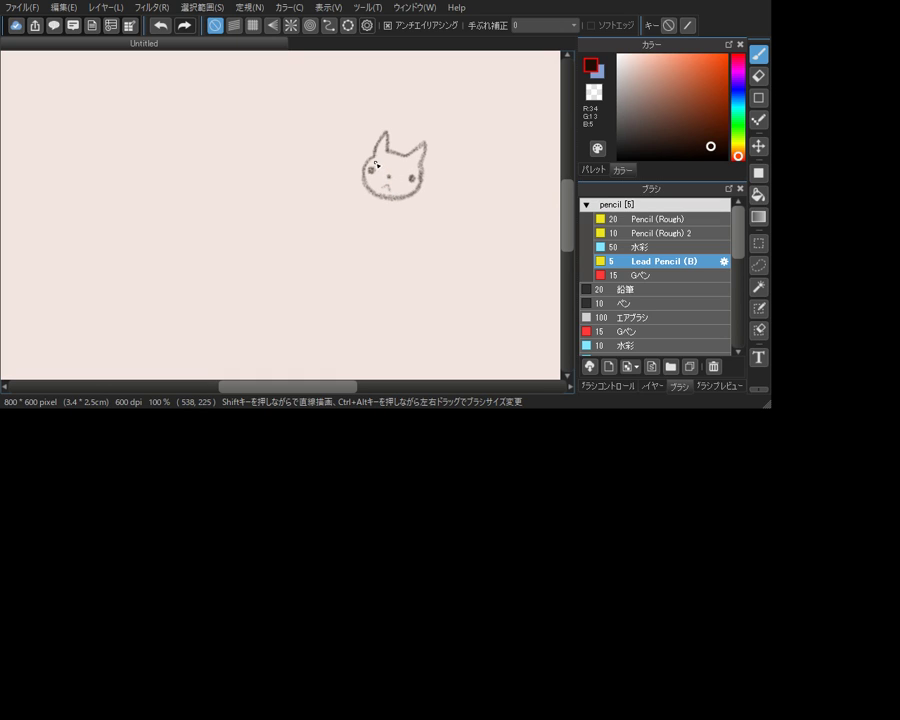
key(e)
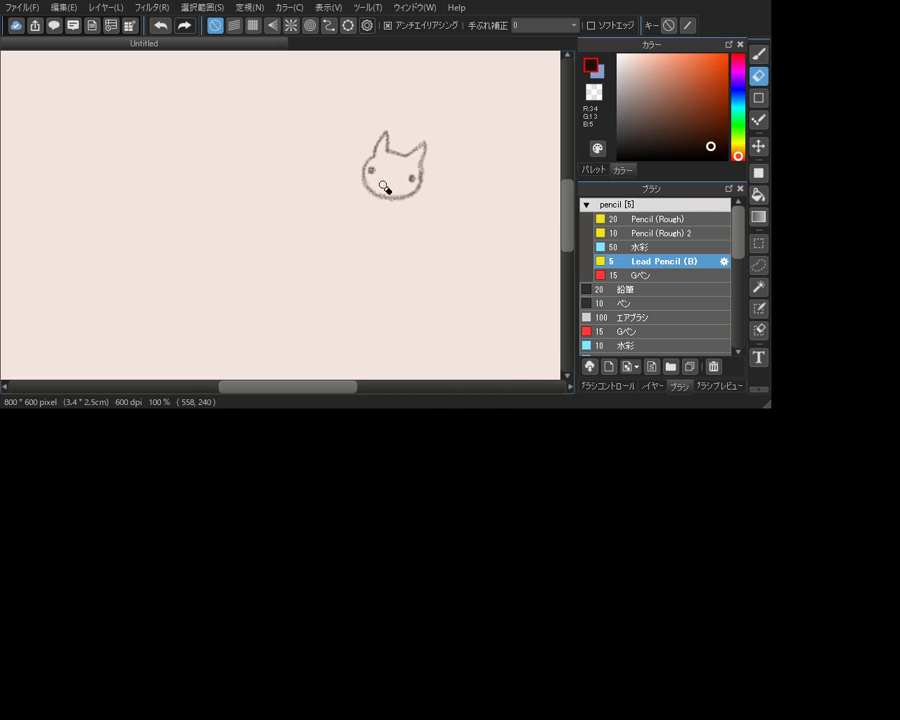
mouse_move(375, 201)
mouse_down()
mouse_move(368, 183)
mouse_move(374, 197)
mouse_move(400, 201)
mouse_move(394, 189)
mouse_move(422, 209)
mouse_move(424, 182)
mouse_move(376, 177)
mouse_move(371, 159)
mouse_move(385, 131)
mouse_up()
click(663, 233)
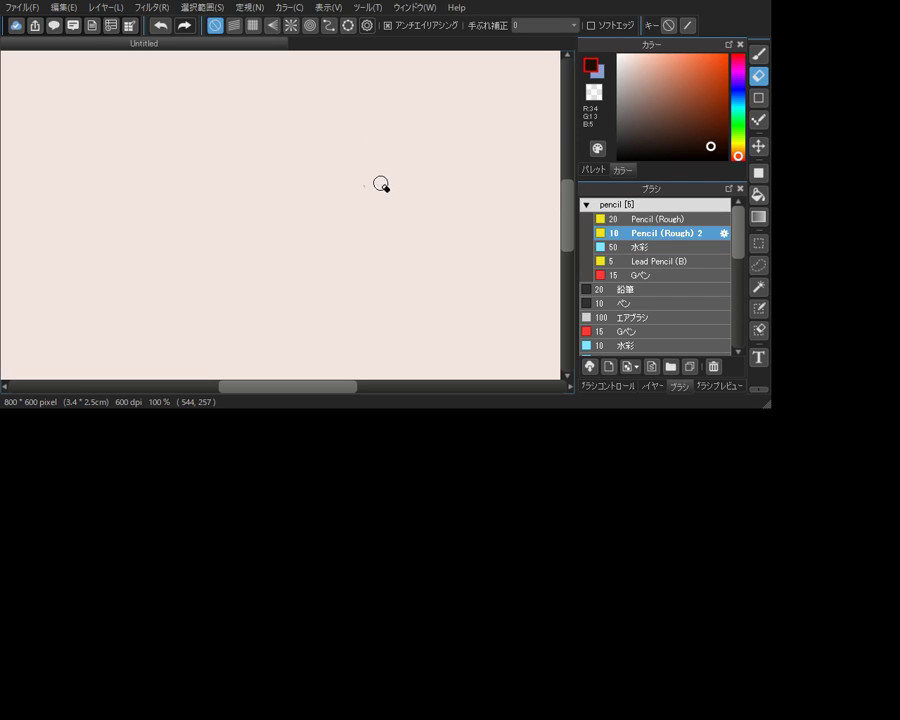
Compare a Pencil (Rough) 2 stroke with a Pencil (Rough) stroke, undoing both
key(b)
mouse_move(426, 165)
mouse_down()
mouse_move(430, 208)
mouse_move(449, 253)
mouse_move(510, 261)
mouse_up()
key(ctrl+z)
click(663, 219)
mouse_move(372, 178)
mouse_down()
mouse_move(410, 227)
mouse_move(476, 241)
mouse_up()
key(ctrl+z)
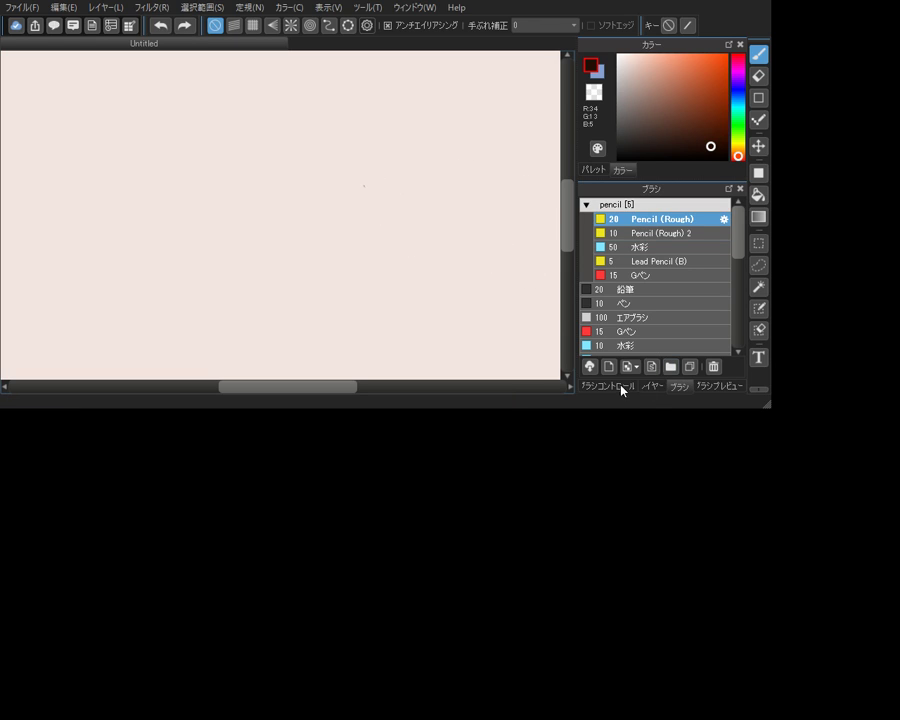
Try the 鉛筆 brush at size 20 with several straight and wavy strokes, undoing each one
click(622, 385)
click(652, 386)
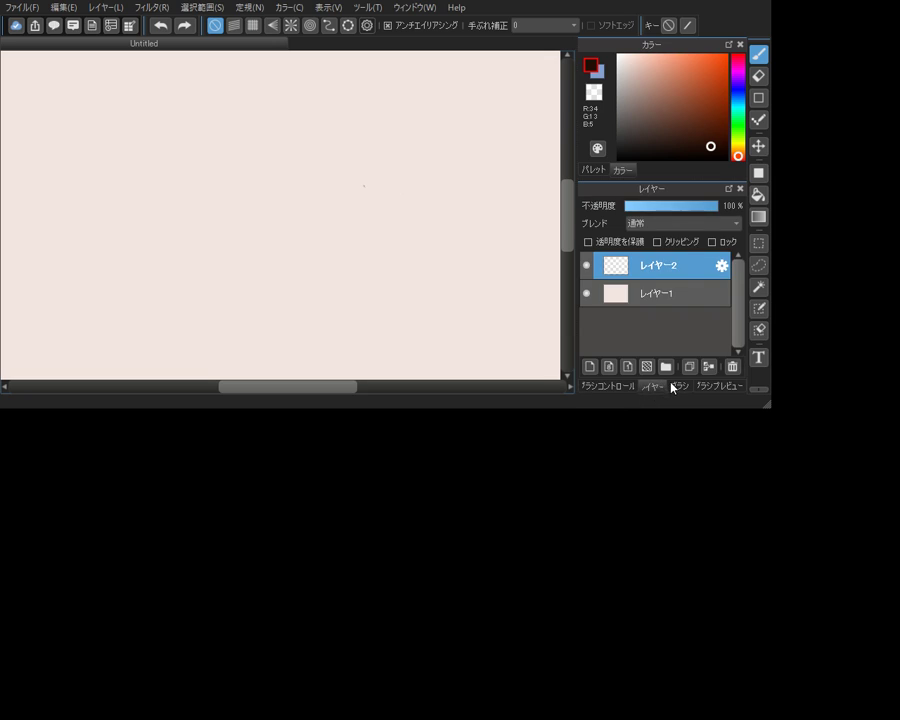
click(679, 386)
click(650, 289)
drag(388, 186, 476, 260)
key(ctrl+z)
drag(457, 199, 482, 257)
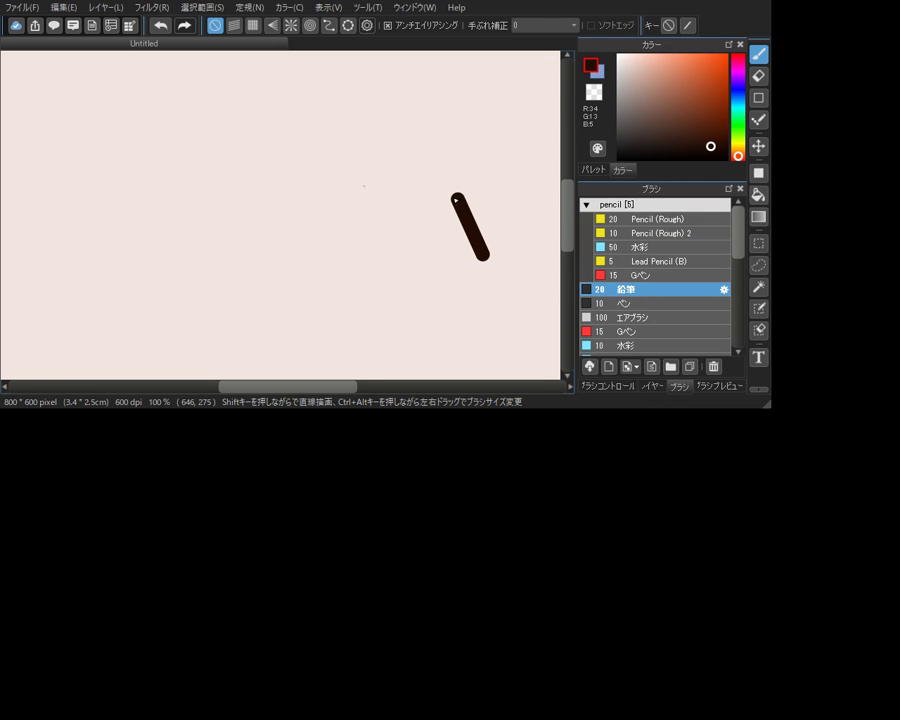
key(ctrl+z)
mouse_move(432, 181)
mouse_down()
mouse_move(435, 214)
mouse_move(490, 281)
mouse_up()
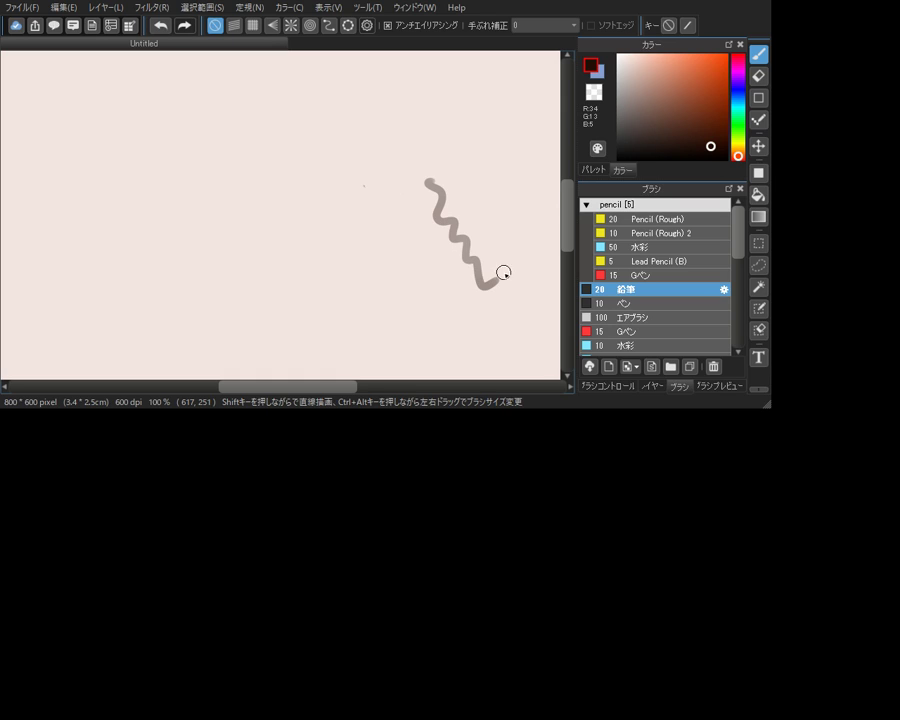
key(ctrl+z)
Try a wavy stroke with the Lead Pencil (B) brush, and undo it
click(642, 261)
drag(385, 180, 478, 245)
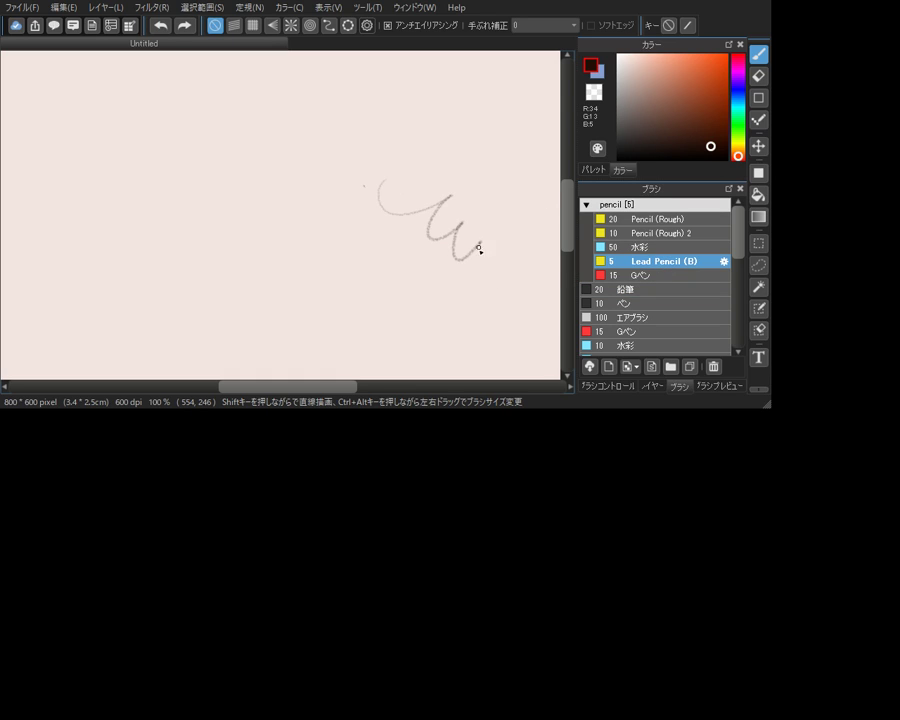
key(ctrl+z)
Switch to the Pencil (Rough) 2 brush and try two wavy strokes on レイヤー2, undoing both
click(662, 233)
drag(402, 179, 484, 214)
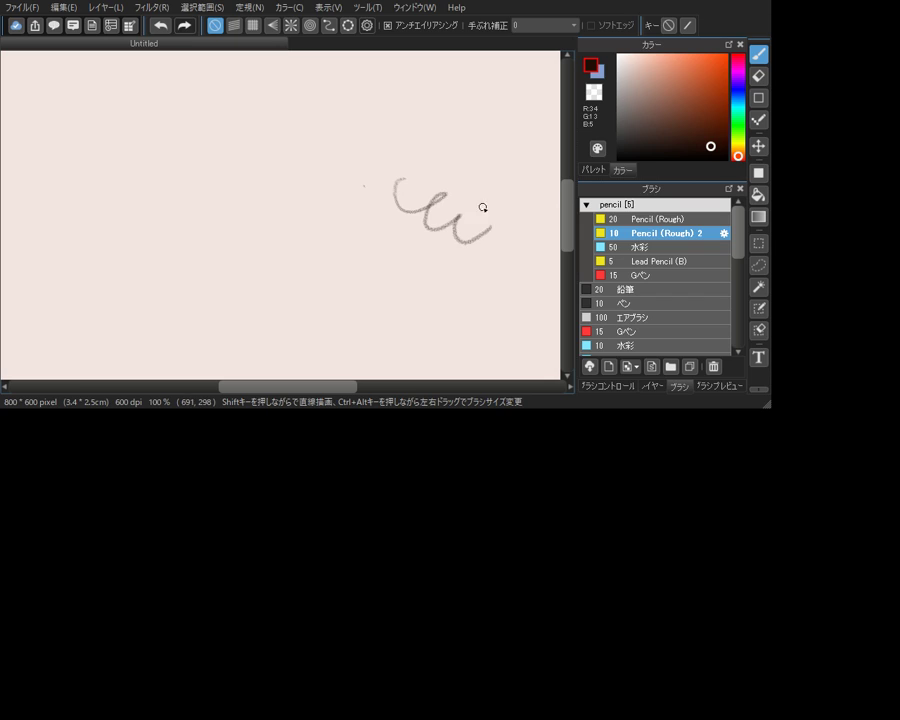
key(ctrl+z)
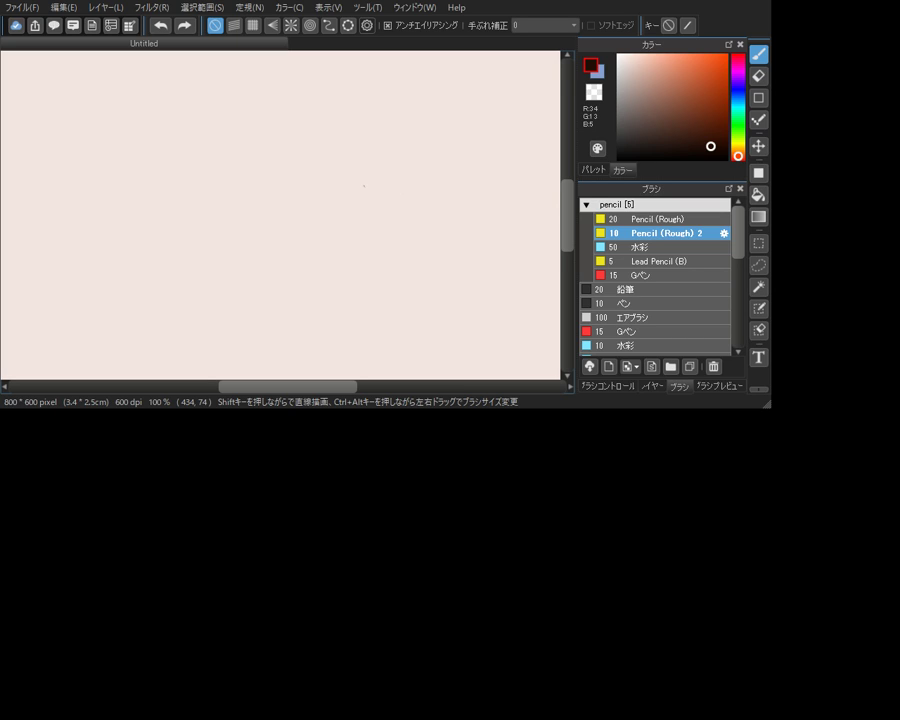
mouse_move(351, 289)
mouse_down()
mouse_move(411, 246)
mouse_move(456, 233)
mouse_up()
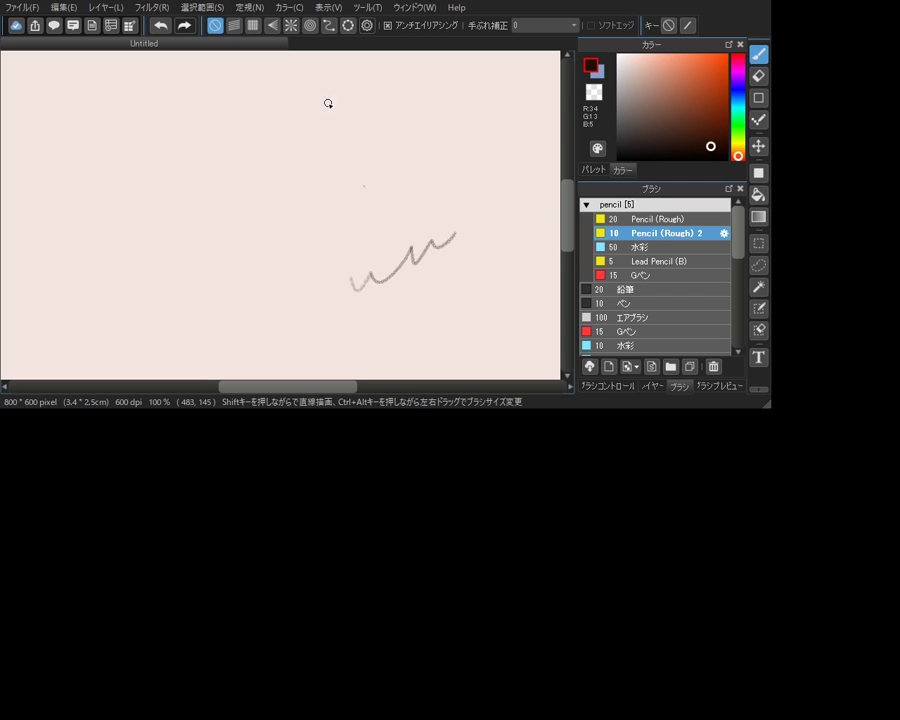
key(ctrl+z)
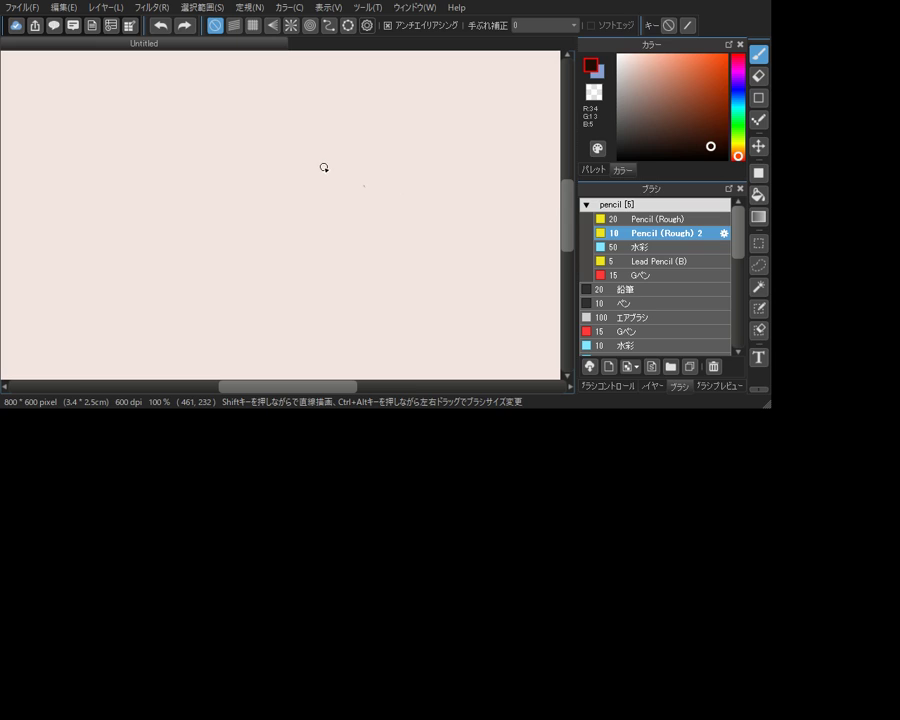
Sketch a round creature on レイヤー2 with Pencil (Rough) 2: body outline, two horns, two feet and dot eyes
mouse_move(326, 166)
mouse_down()
mouse_move(319, 205)
mouse_move(347, 231)
mouse_up()
key(ctrl+z)
mouse_move(347, 163)
mouse_down()
mouse_move(321, 193)
mouse_move(324, 242)
mouse_move(347, 163)
mouse_move(371, 158)
mouse_move(360, 145)
mouse_move(358, 153)
mouse_move(461, 183)
mouse_move(446, 187)
mouse_move(446, 241)
mouse_up()
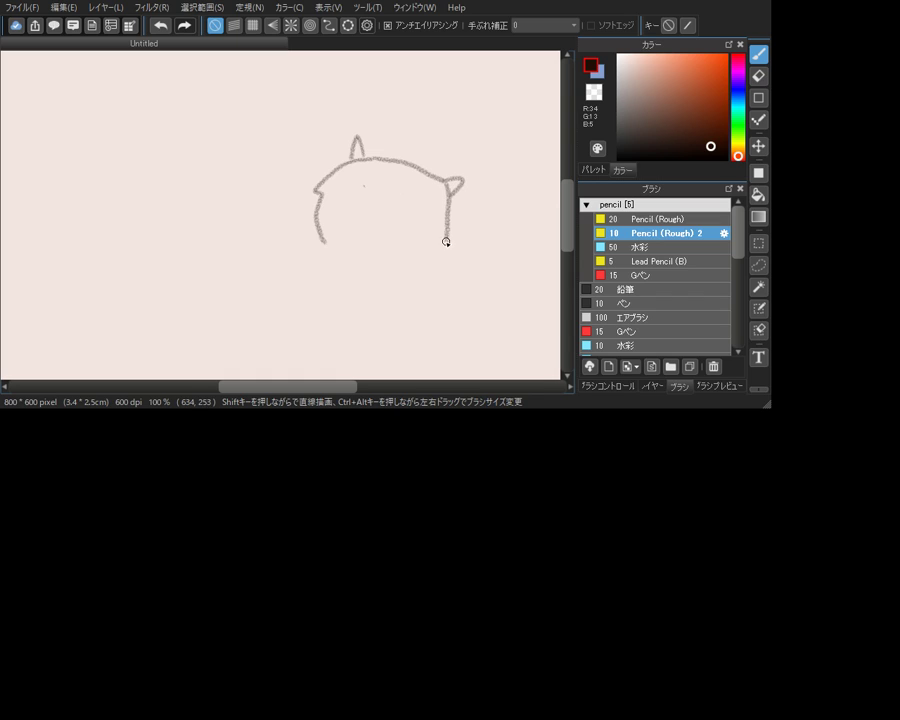
mouse_move(331, 246)
mouse_down()
mouse_move(340, 257)
mouse_move(382, 263)
mouse_move(436, 249)
mouse_move(421, 260)
mouse_up()
mouse_move(338, 258)
mouse_down()
mouse_move(341, 273)
mouse_move(360, 262)
mouse_move(418, 262)
mouse_up()
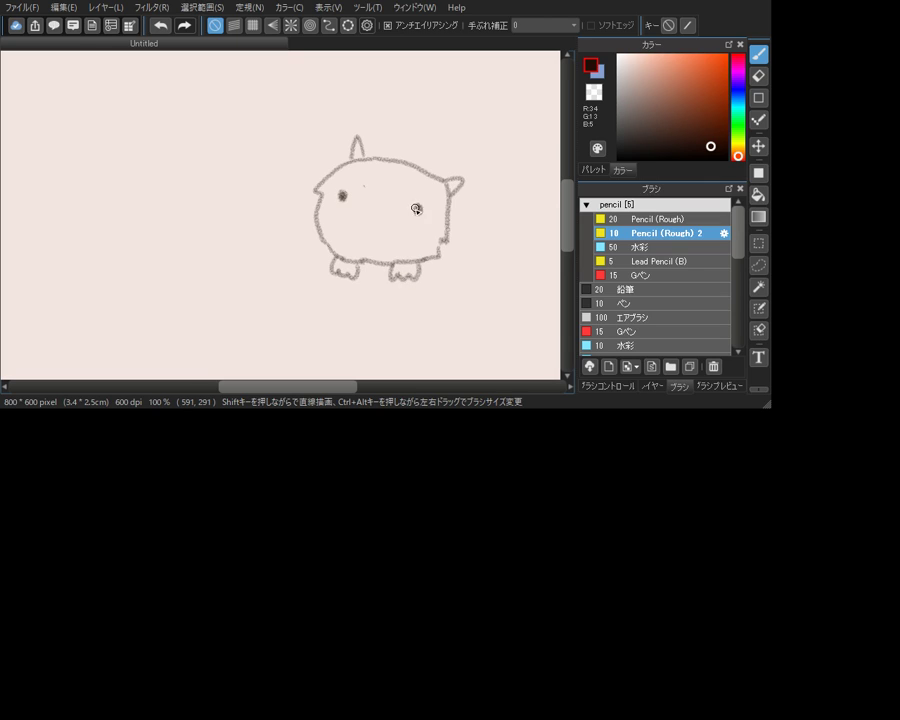
Try a wide-lipped, boxy mouth with a tongue line below the creature's eyes, and undo it
mouse_move(353, 211)
mouse_down()
mouse_move(392, 214)
mouse_move(385, 219)
mouse_up()
key(ctrl+z)
key(ctrl+z)
drag(403, 223, 401, 230)
mouse_move(345, 216)
mouse_down()
mouse_move(398, 230)
mouse_move(391, 254)
mouse_move(347, 239)
mouse_move(356, 255)
mouse_move(376, 232)
mouse_up()
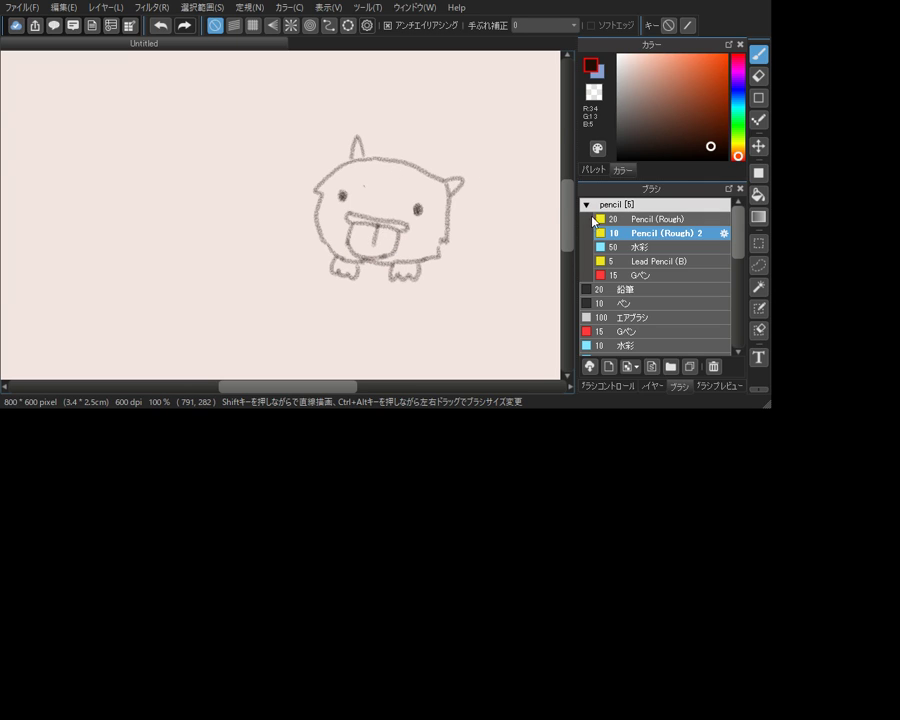
key(ctrl+z)
key(ctrl+z)
key(ctrl+z)
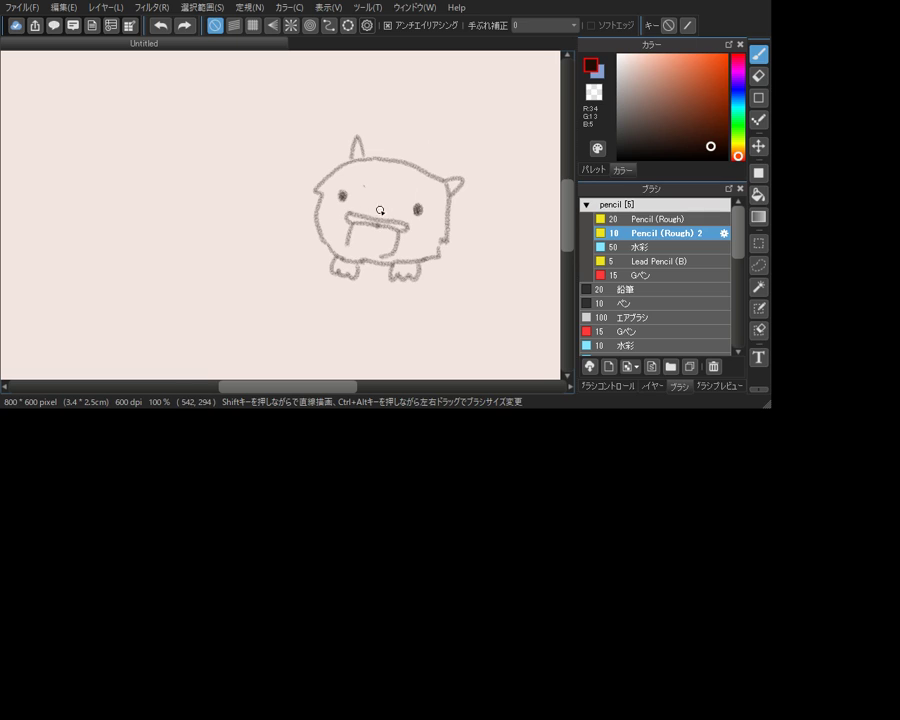
key(ctrl+z)
Draw a rounded open mouth with a short tongue line between and below the creature's eyes
mouse_move(352, 213)
mouse_down()
mouse_move(396, 227)
mouse_move(366, 241)
mouse_up()
Add a new colouring layer between レイヤー1 and レイヤー2
click(660, 387)
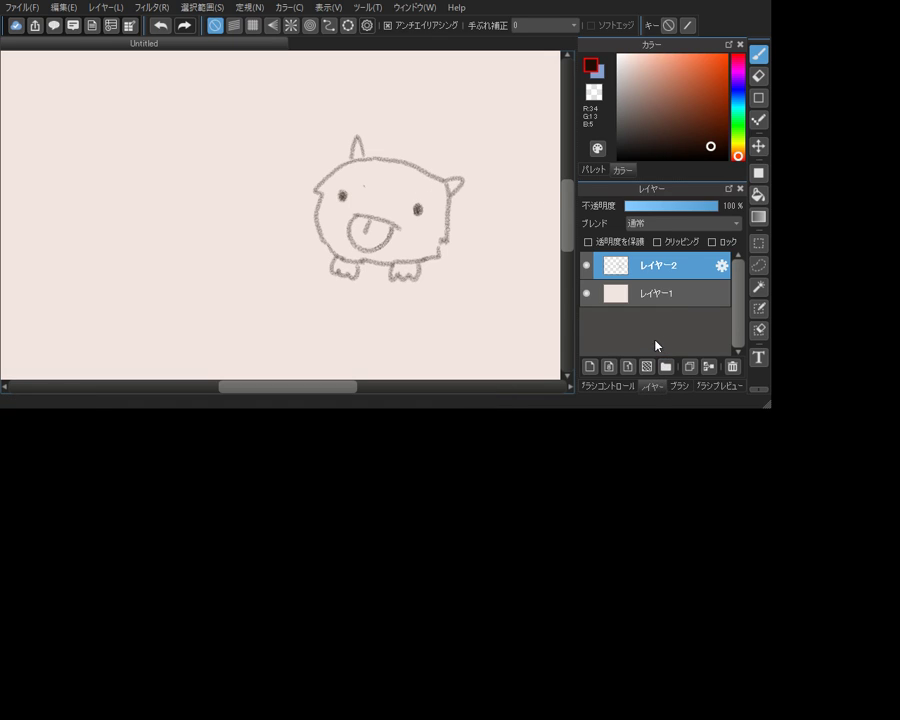
click(661, 295)
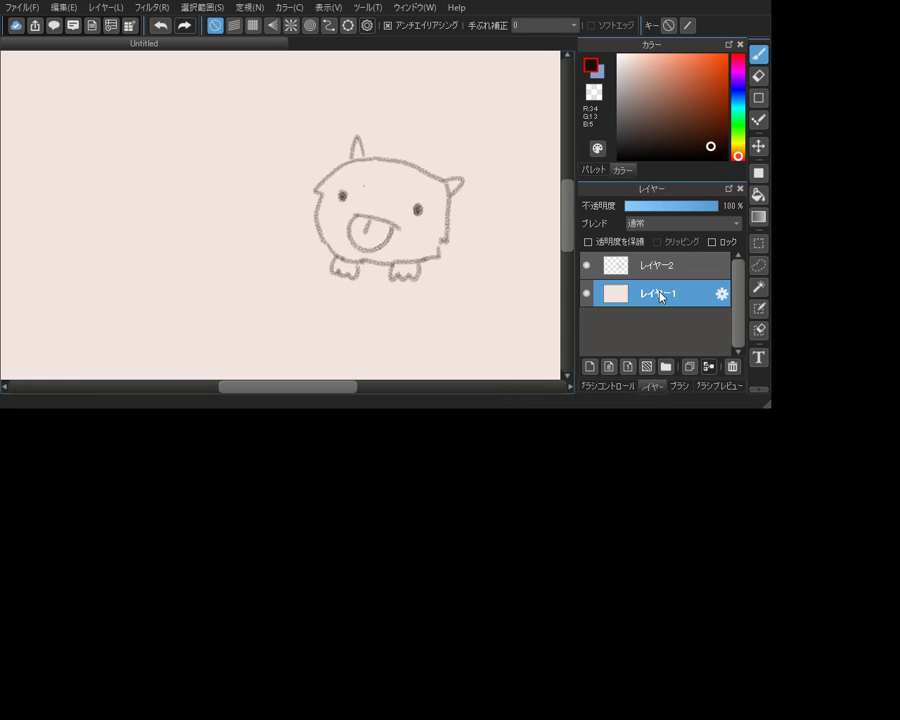
click(590, 366)
Choose a light pink and colour in the creature's mouth on レイヤー3
click(668, 65)
click(736, 66)
click(662, 58)
mouse_move(355, 222)
mouse_down()
mouse_move(362, 241)
mouse_move(391, 230)
mouse_move(360, 217)
mouse_move(389, 231)
mouse_up()
Colour the creature's two horns and two feet in light orange, RGB 244, 202, 144
click(737, 150)
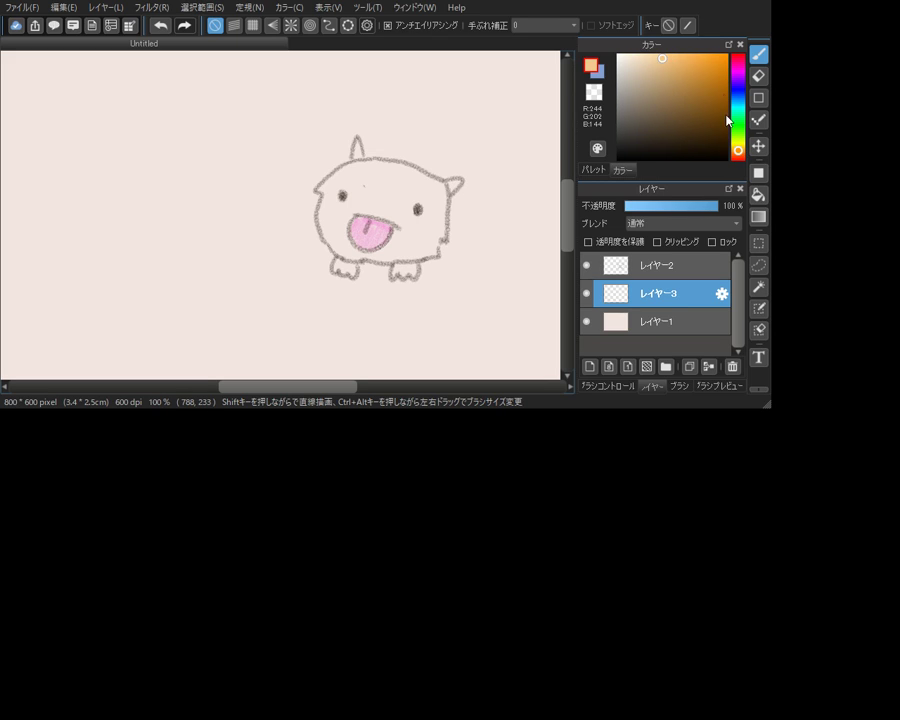
drag(356, 152, 361, 154)
mouse_move(449, 182)
mouse_down()
mouse_move(458, 182)
mouse_move(450, 185)
mouse_up()
mouse_move(404, 281)
mouse_down()
mouse_move(398, 269)
mouse_move(404, 279)
mouse_up()
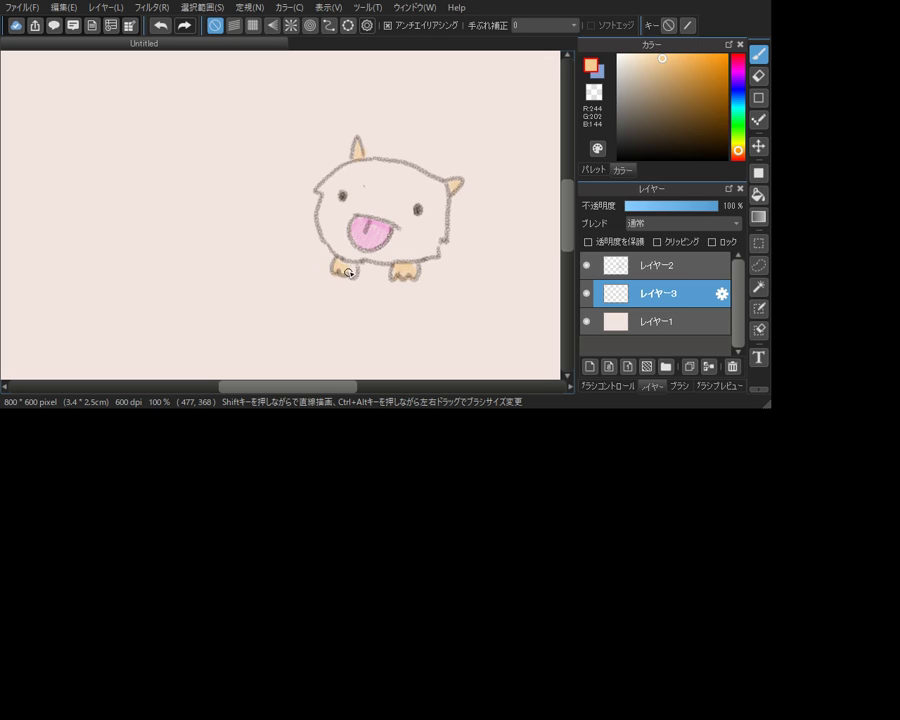
Shade the creature's lower right body edge in pale blue-green, RGB 181, 224, 222, undoing a first brighter cyan attempt
click(738, 107)
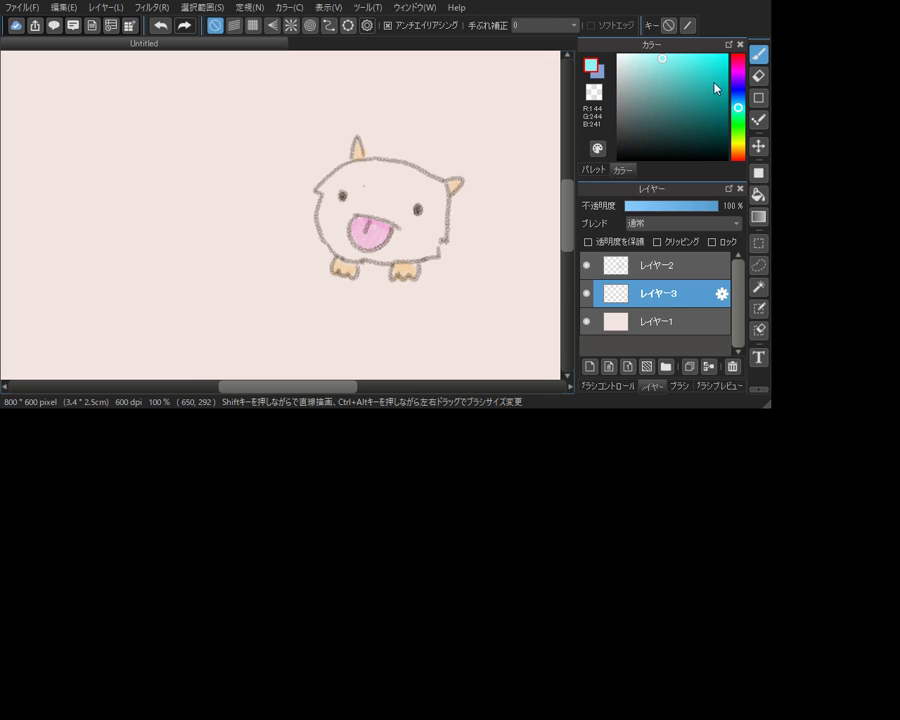
drag(421, 250, 436, 243)
click(638, 66)
key(ctrl+z)
mouse_move(424, 245)
mouse_down()
mouse_move(446, 213)
mouse_move(416, 256)
mouse_move(379, 256)
mouse_up()
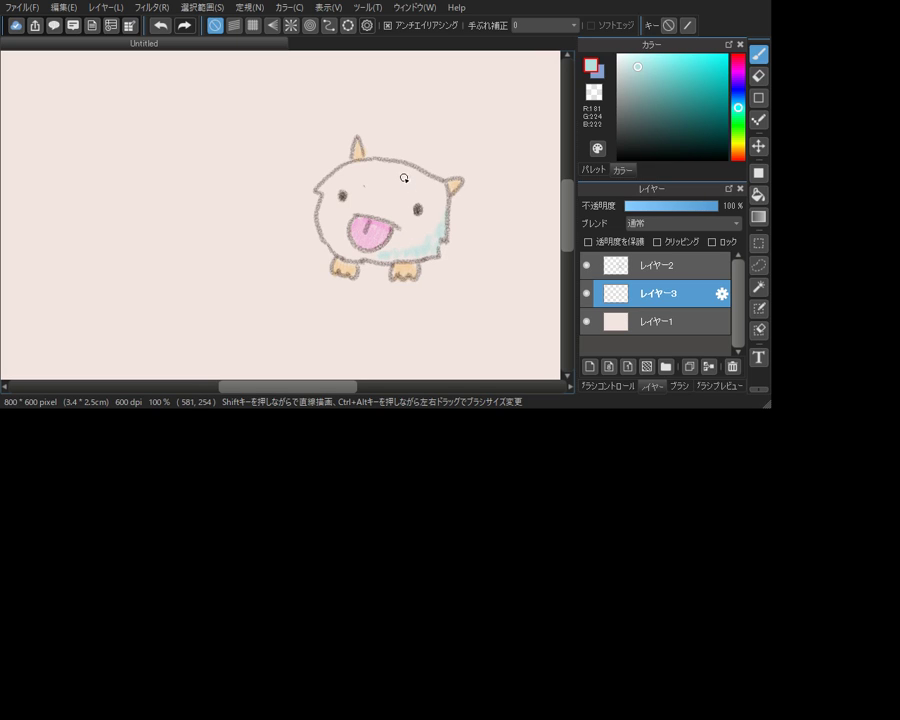
click(20, 8)
click(66, 6)
click(62, 9)
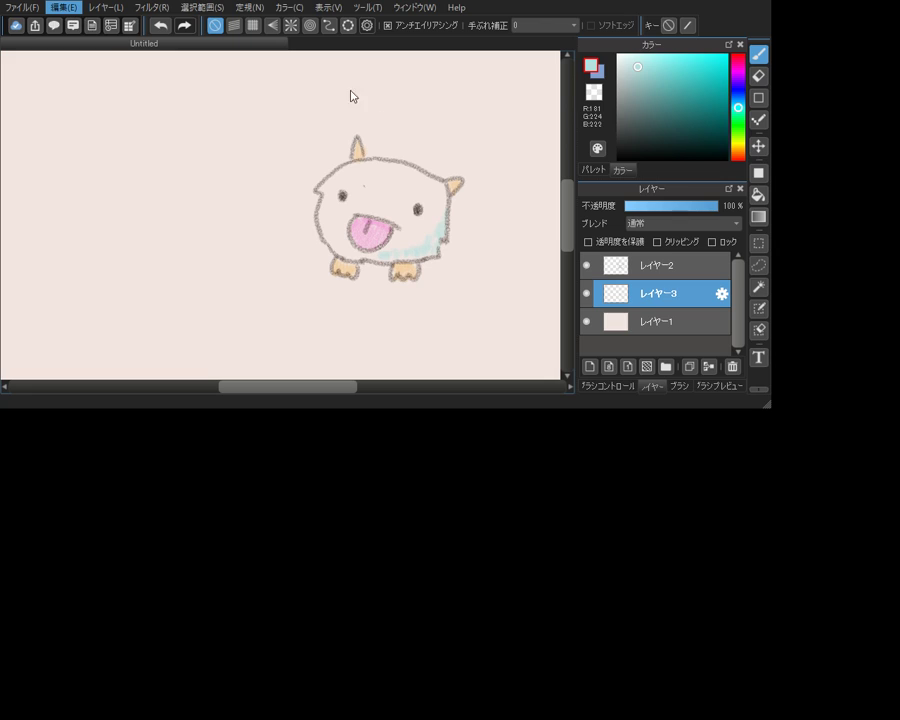
Select a rectangle closely around the creature and crop the canvas to that selection
click(759, 242)
mouse_move(293, 121)
mouse_down()
mouse_move(398, 188)
mouse_move(488, 306)
mouse_up()
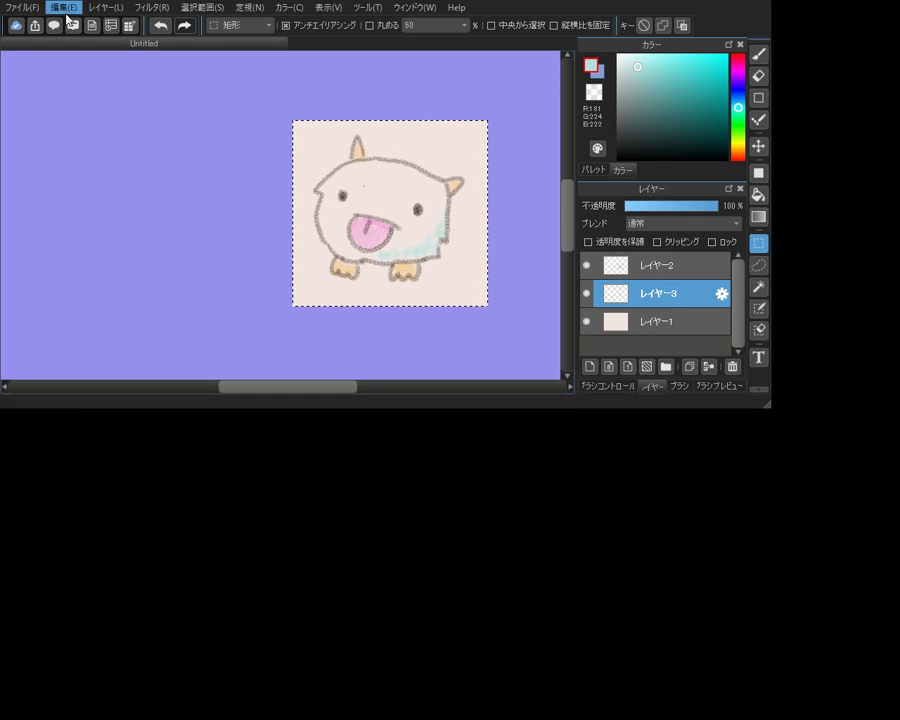
click(98, 151)
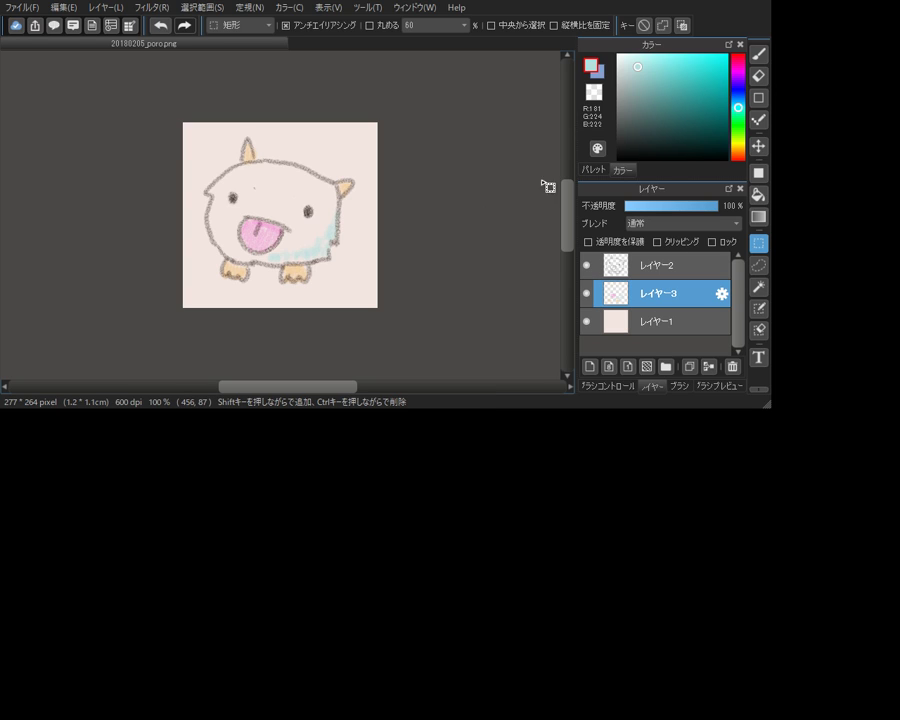
Close the saved drawing and exit the painting program
click(753, 2)
key(ctrl+q)
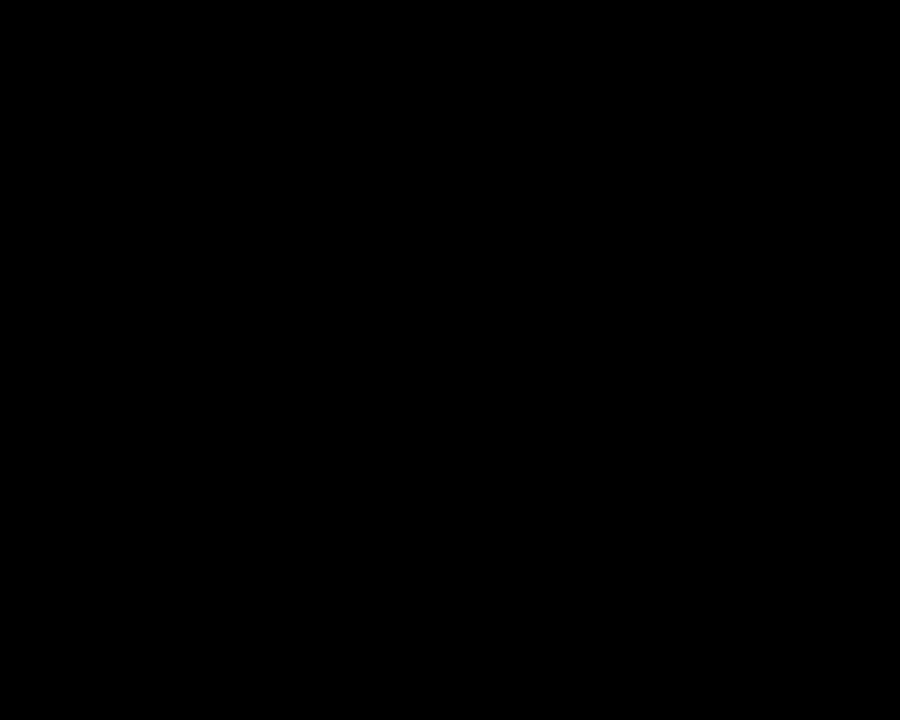